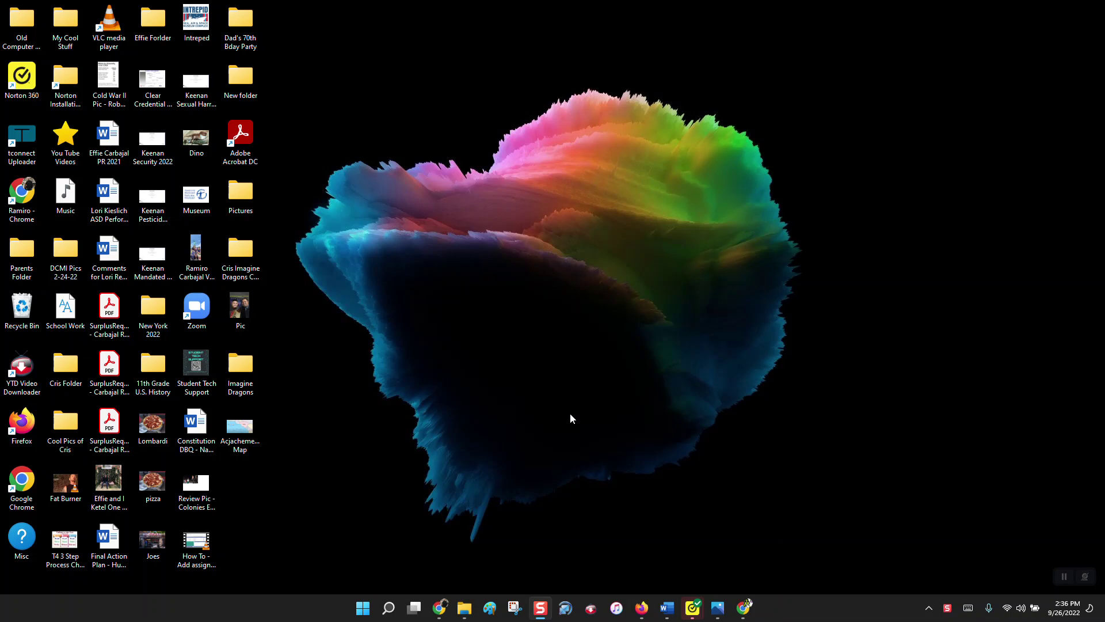
Step: Bring the Firefox window with the Carbajal History Website home page to the front
left_click(641, 609)
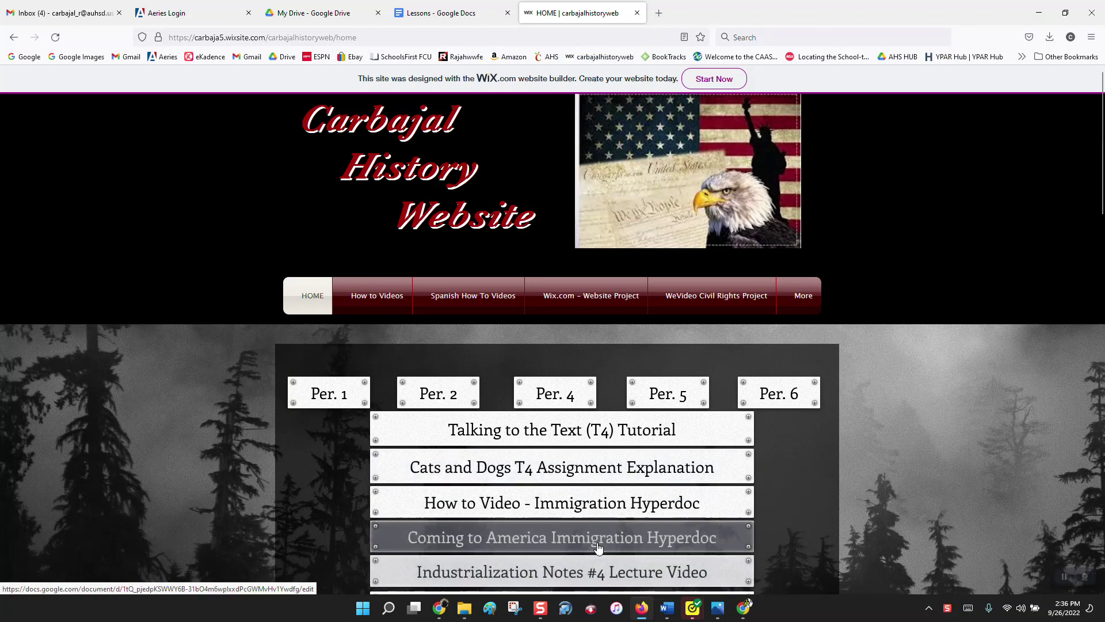
Step: Open the Coming to America Immigration Hyperdoc link and switch to its Google Docs tab
left_click(682, 541)
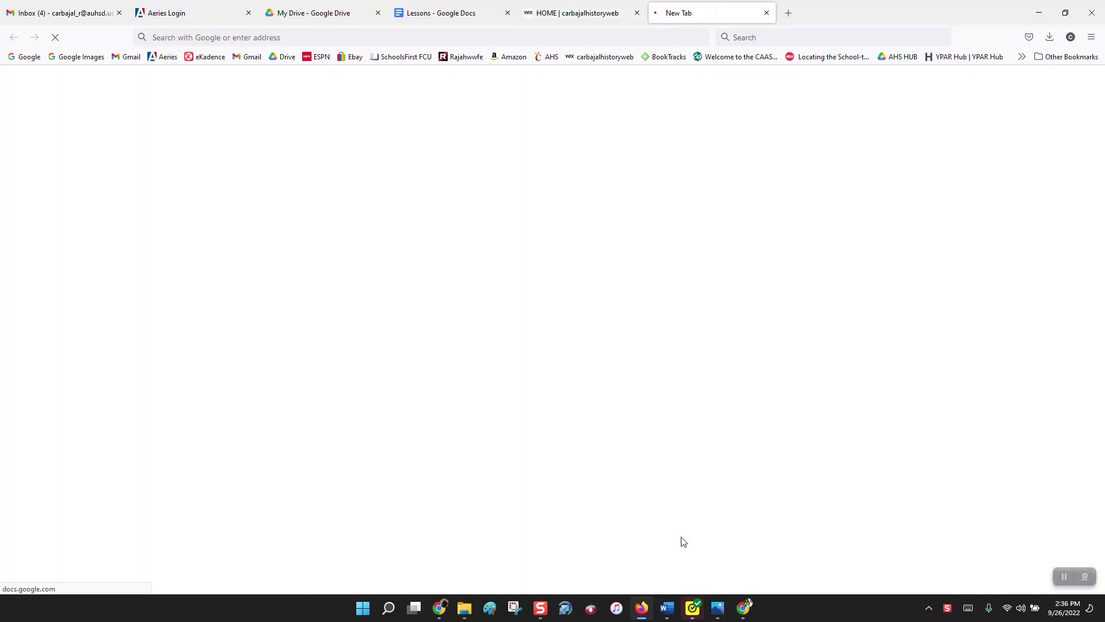
left_click(593, 12)
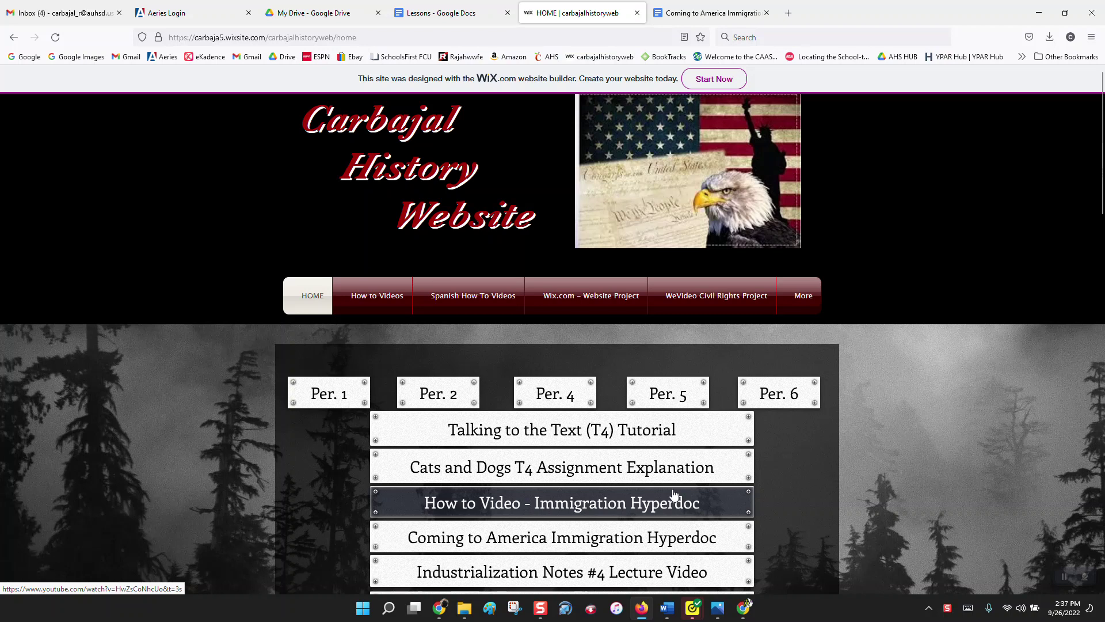
left_click(717, 11)
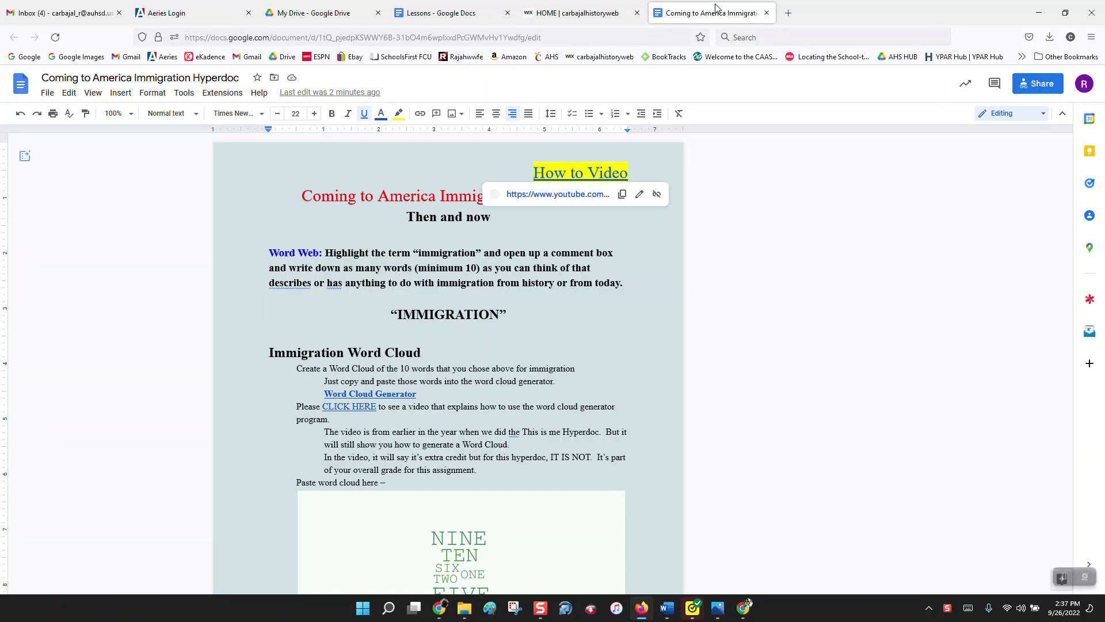
Step: Dismiss the link preview and choose File > Make a copy for the hyperdoc
left_click(743, 440)
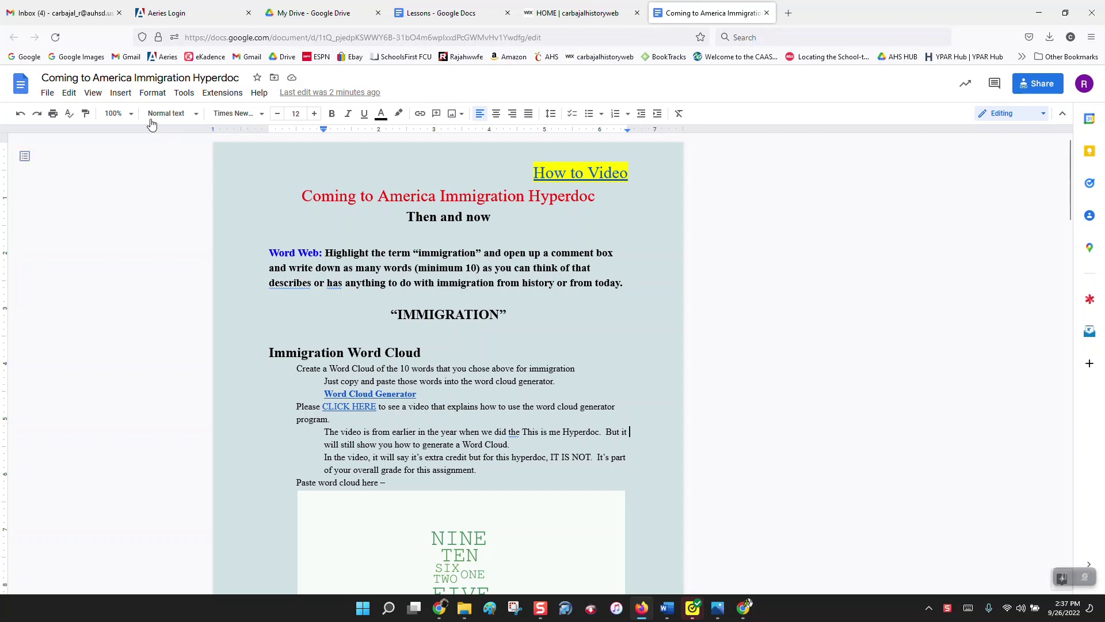
left_click(48, 93)
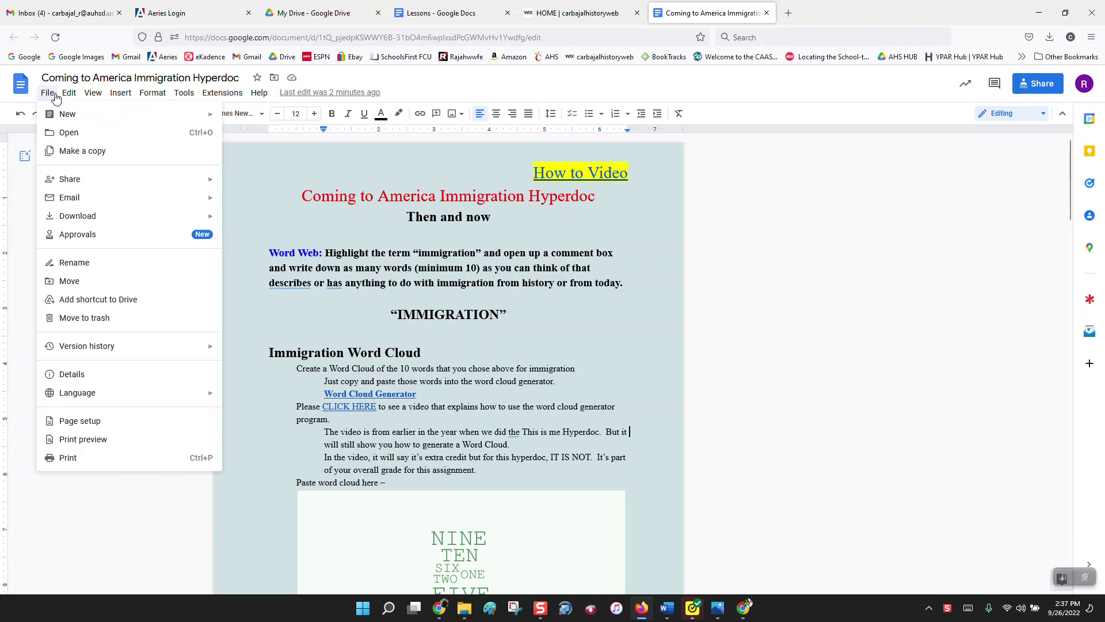
mouse_move(69, 215)
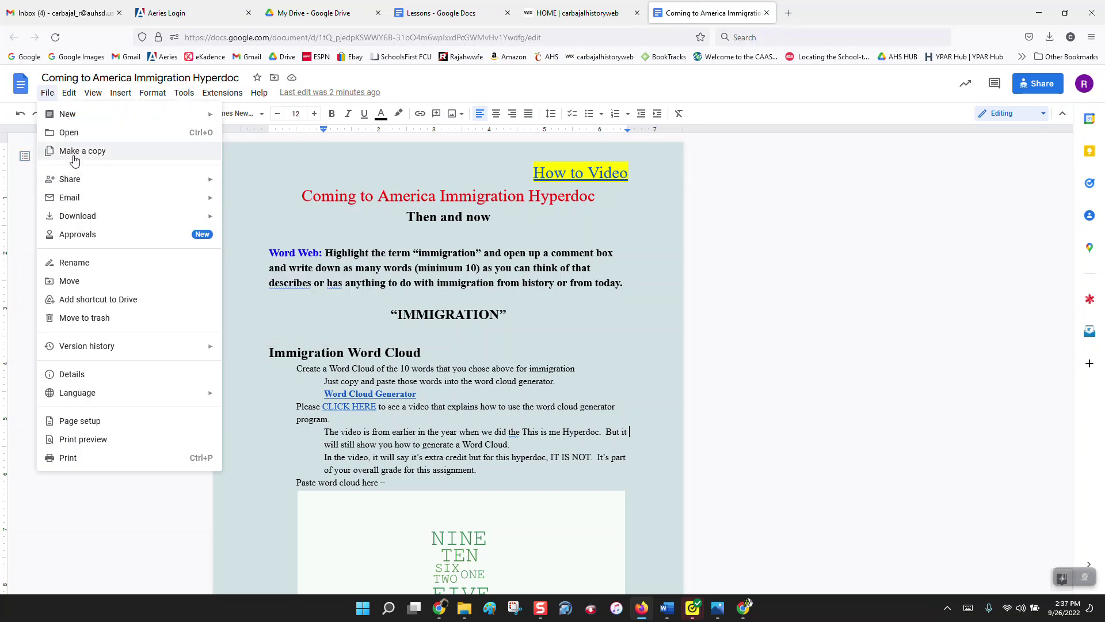
left_click(74, 152)
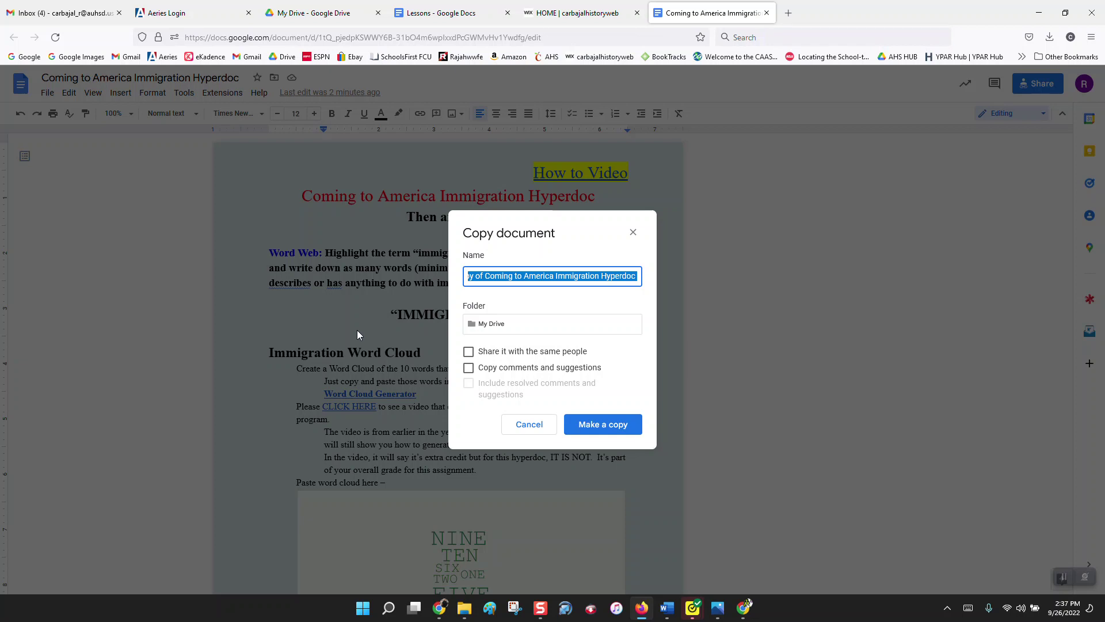
Step: Name the copy 'First/Last Name Per - Coming to American Immigration Hyperdoc' and create it
type("First/")
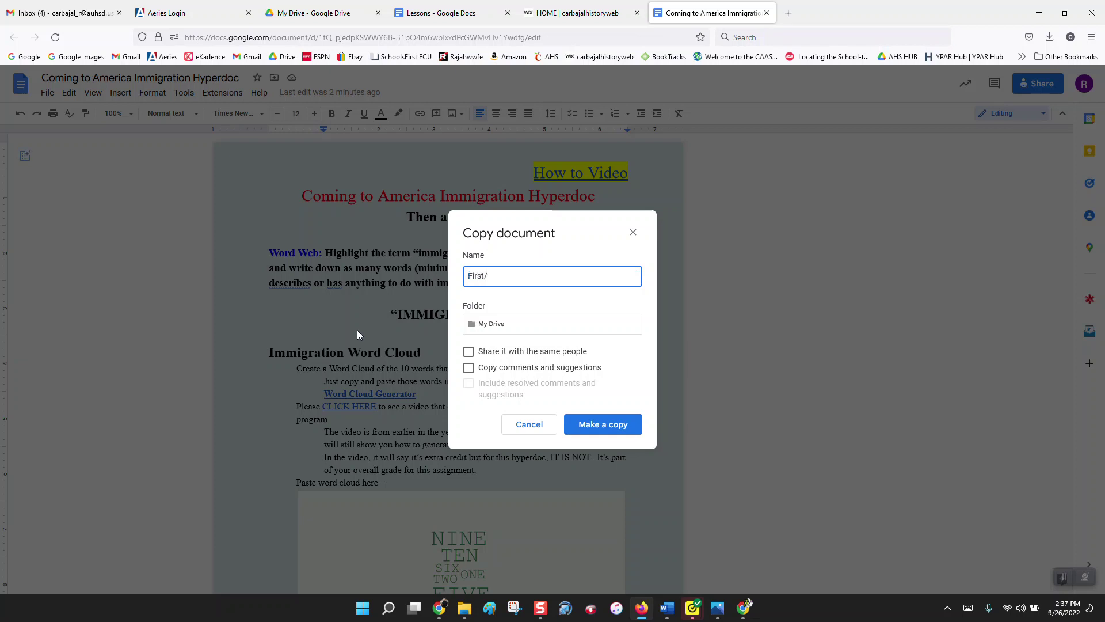
key("BackSpace")
type("/?")
key("BackSpace")
type("Last Name Per - Coming to Americ")
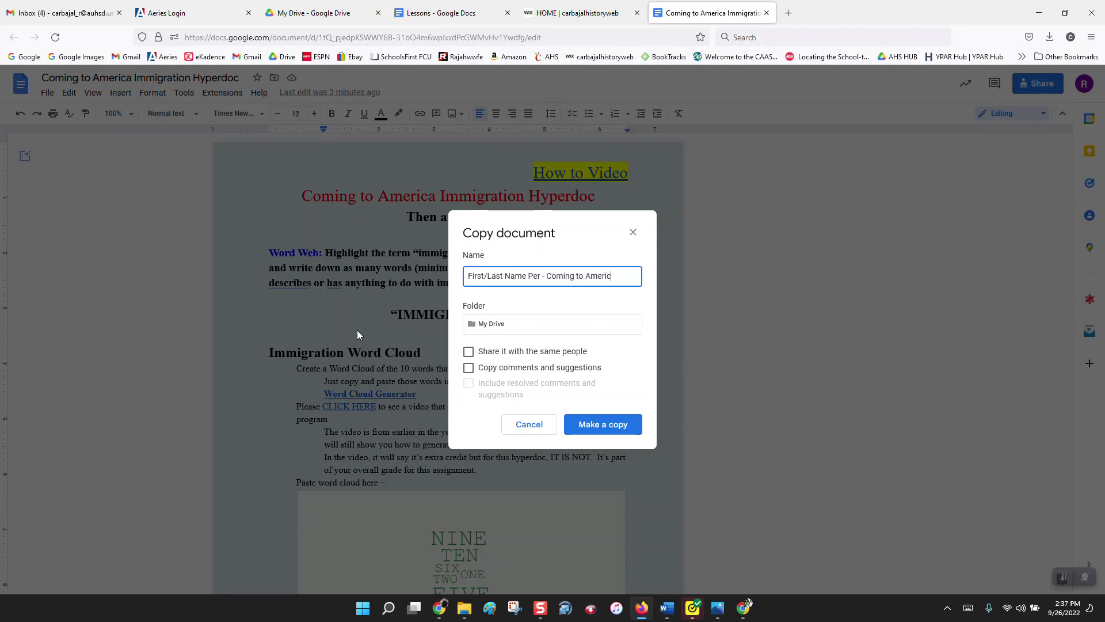
type("an Hyperdoc")
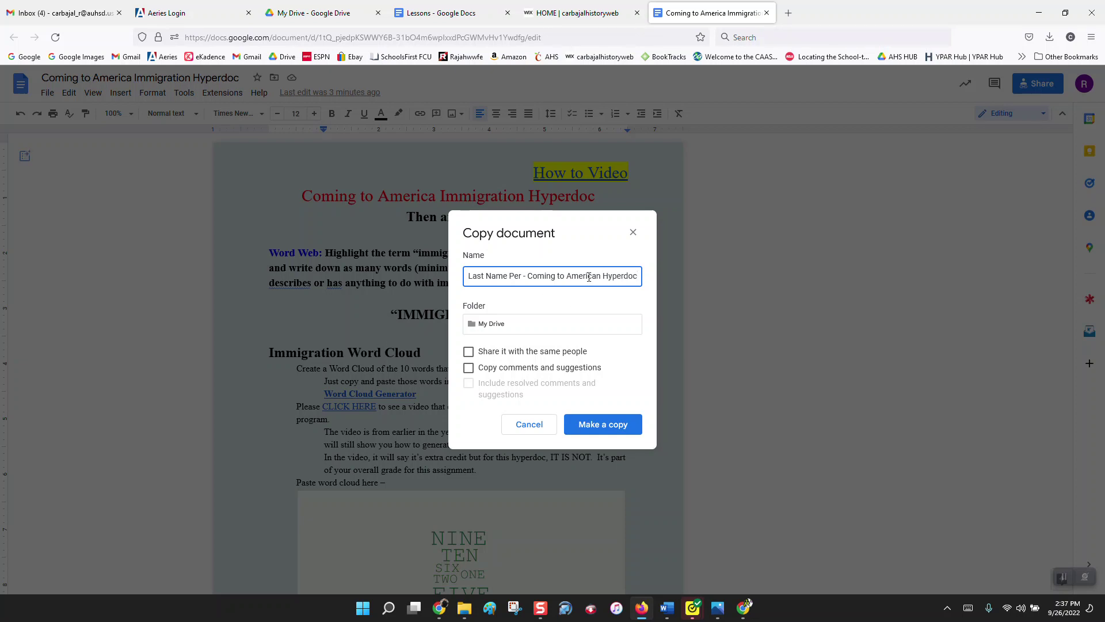
type("Immigration")
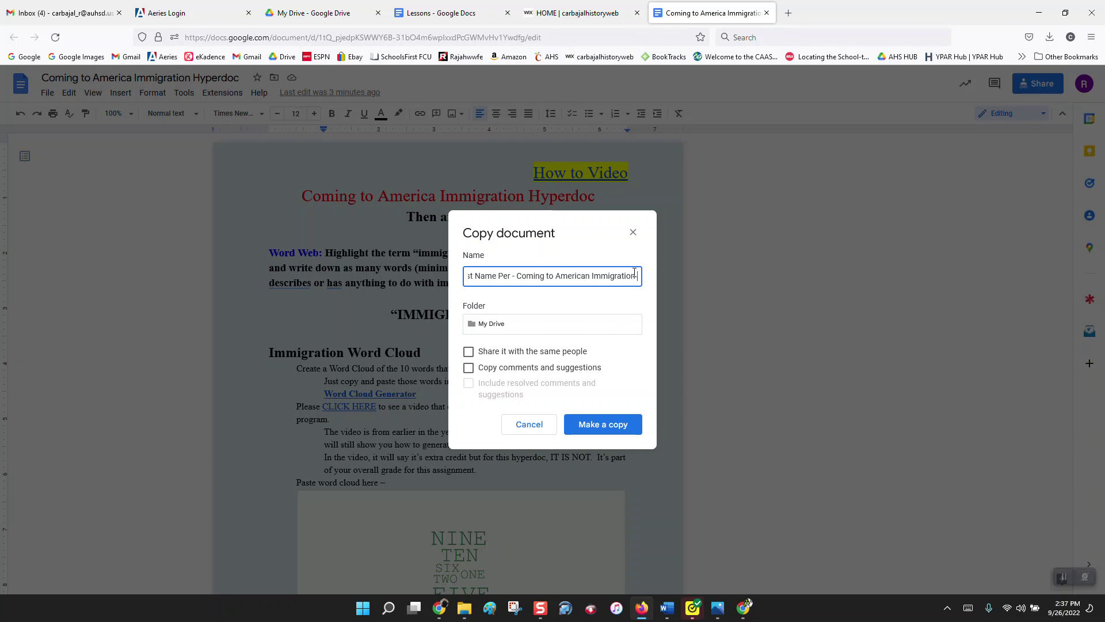
left_click(603, 424)
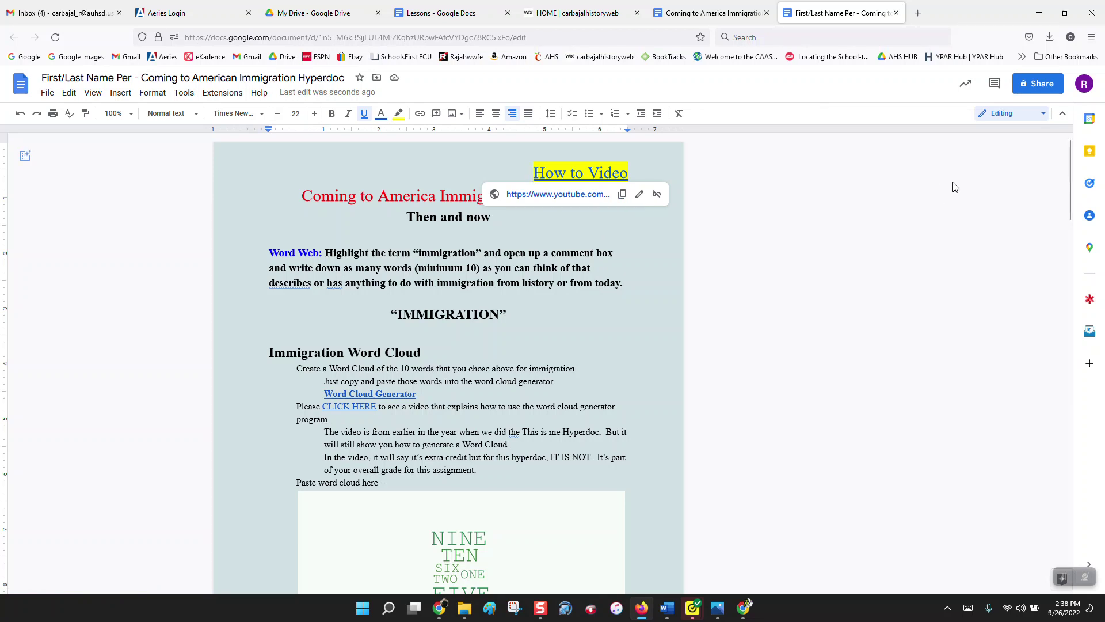
Step: Work through the copy's Share dialog, searching for a person, then close the copy's tab
left_click(1031, 91)
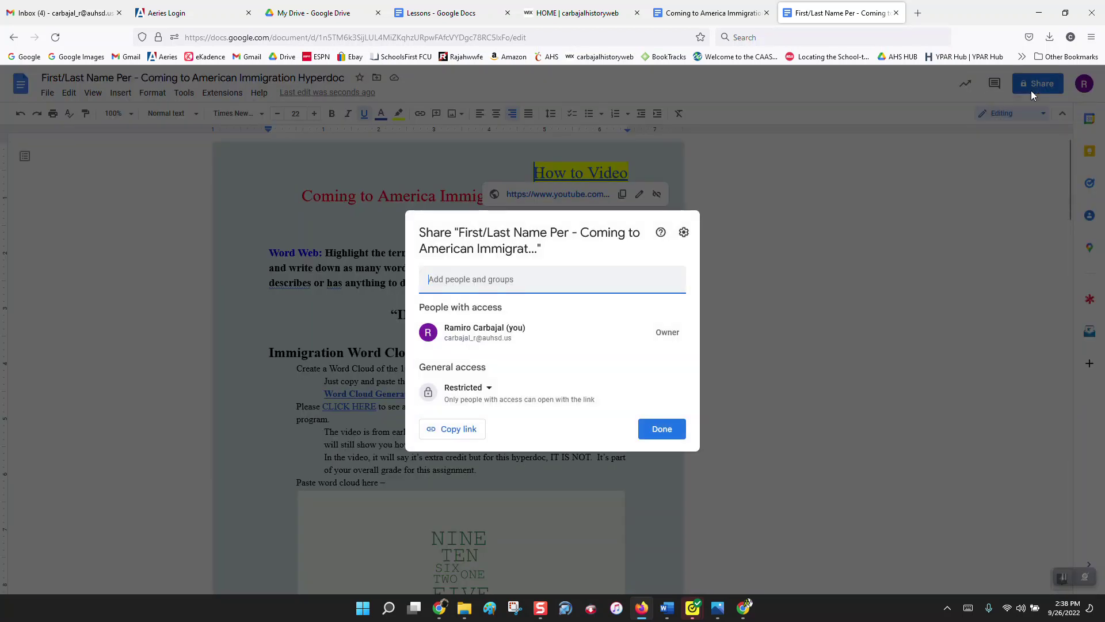
left_click(552, 288)
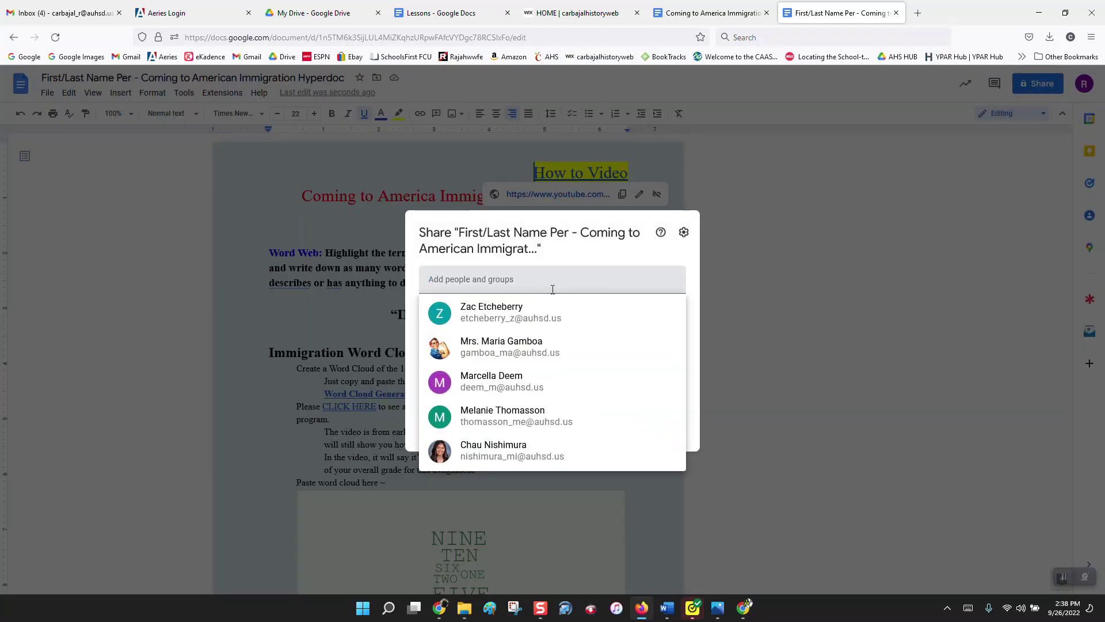
type("car")
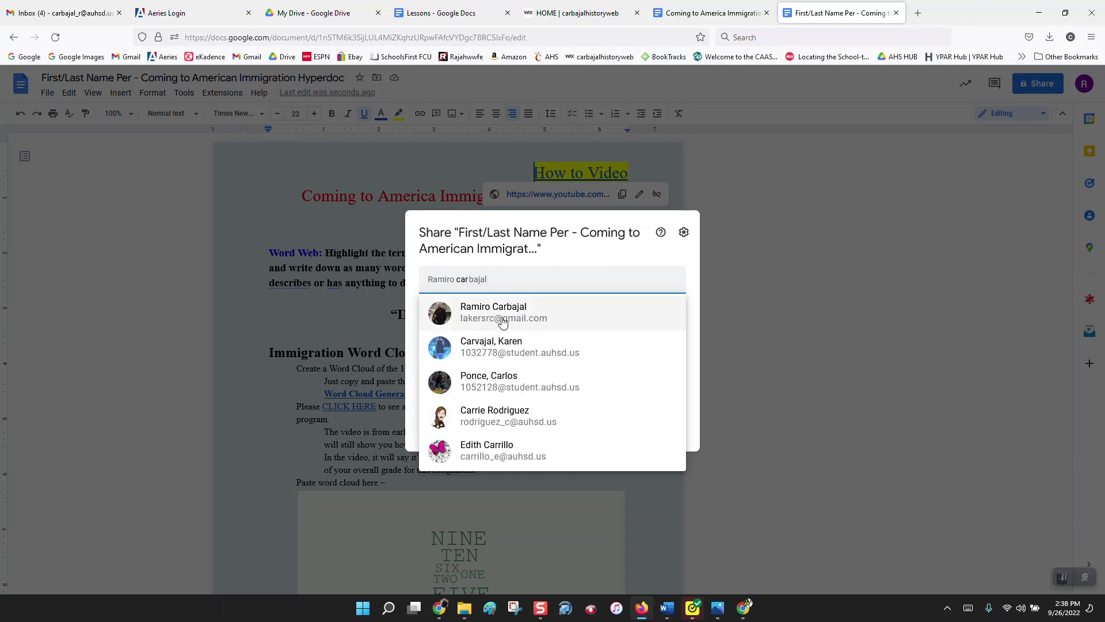
left_click(740, 265)
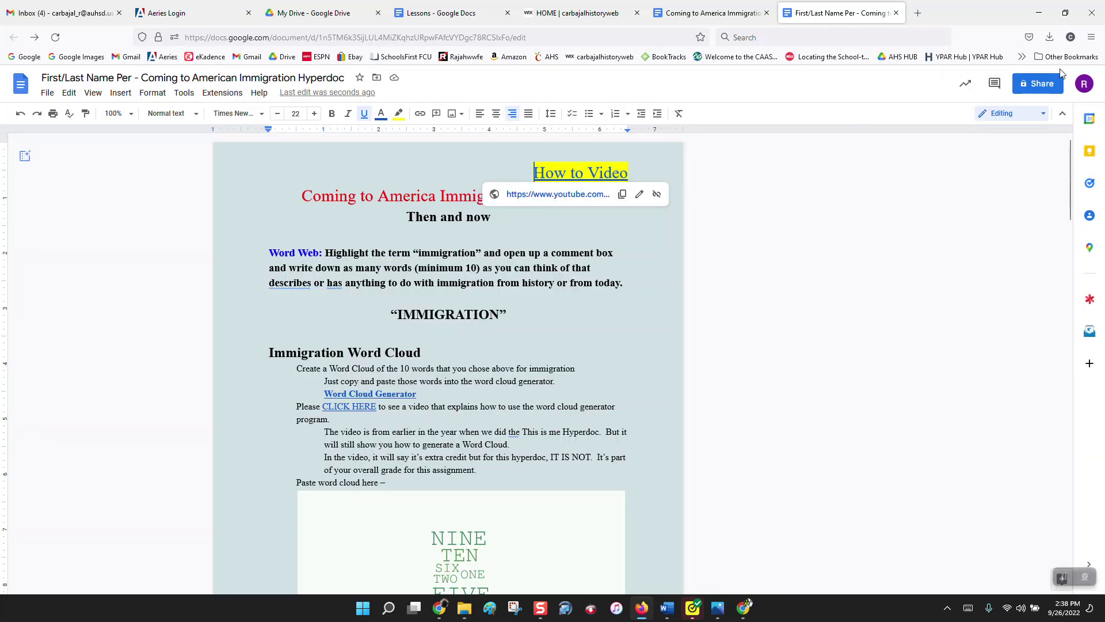
left_click(1038, 84)
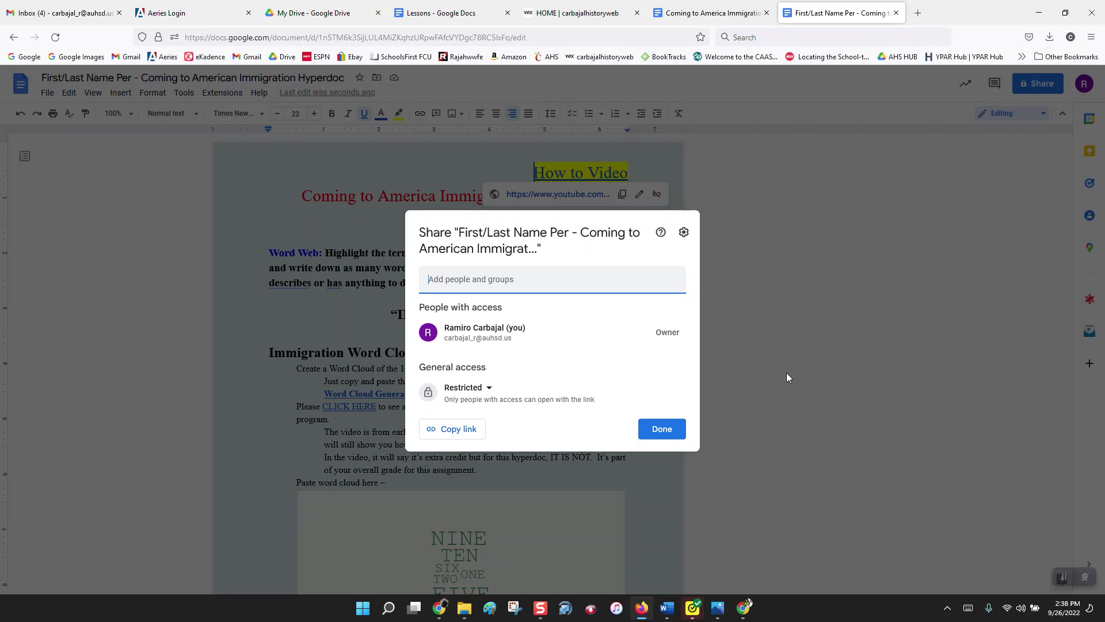
left_click(763, 213)
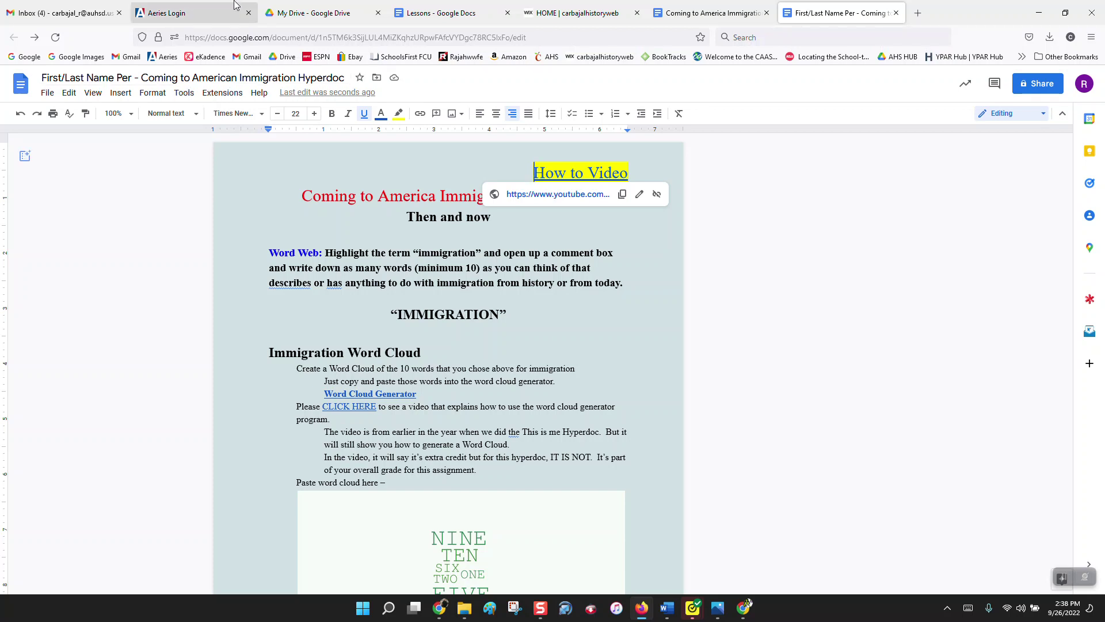
left_click(897, 13)
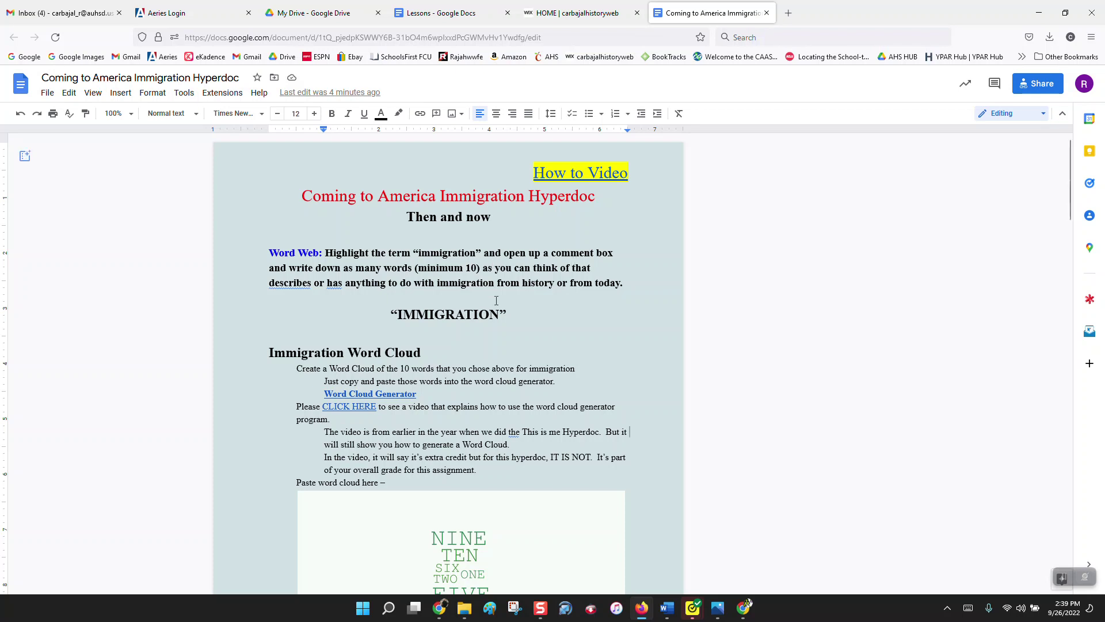
Step: Select 'IMMIGRATION' and draft a comment reading 'One Two Three Four Five Six Seven Eight Nine Ten'
left_click(518, 317)
key("shift+Left")
key("shift+Left")
key("shift+Left")
key("shift+Left")
key("shift+Left")
key("shift+Left")
key("shift+Left")
key("shift+Left")
key("shift+Left")
key("shift+Left")
key("shift+Left")
key("shift+Left")
key("shift+Left")
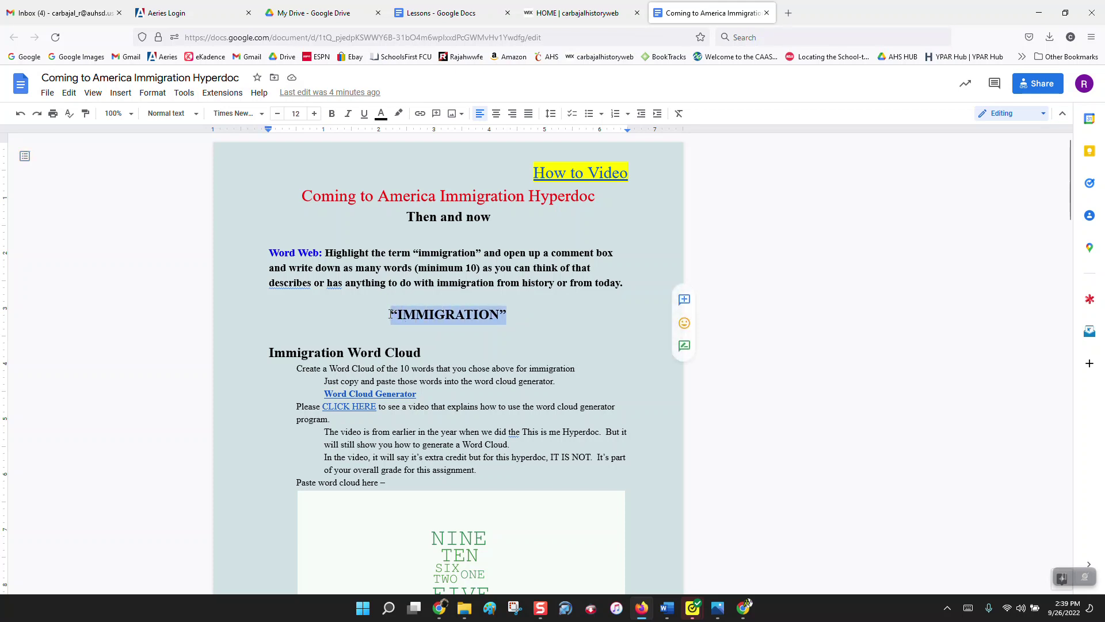
left_click(684, 300)
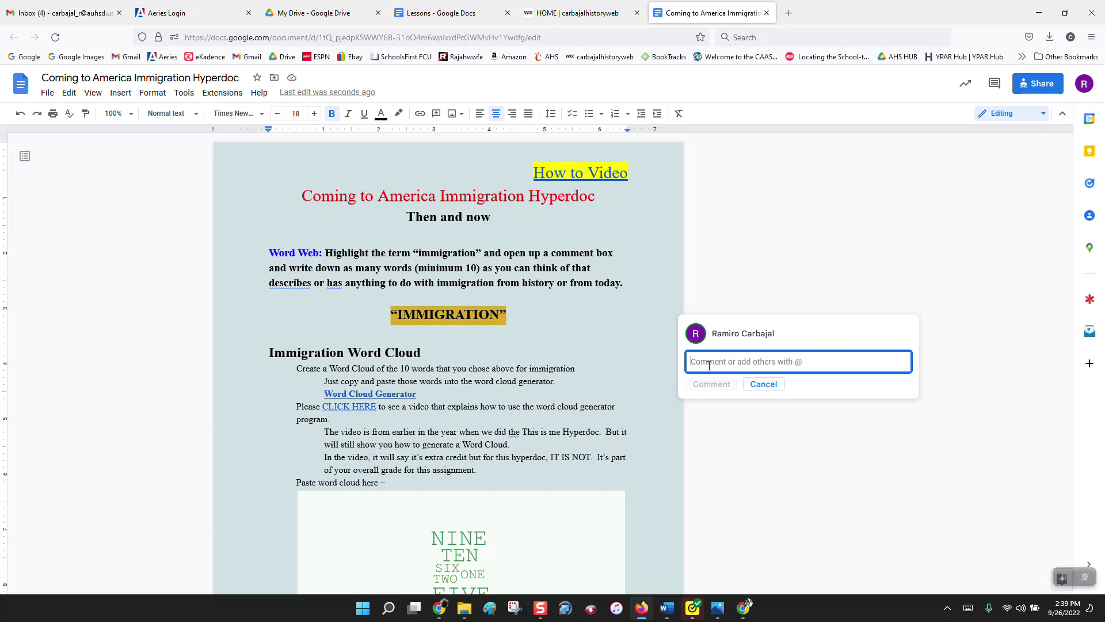
type("One")
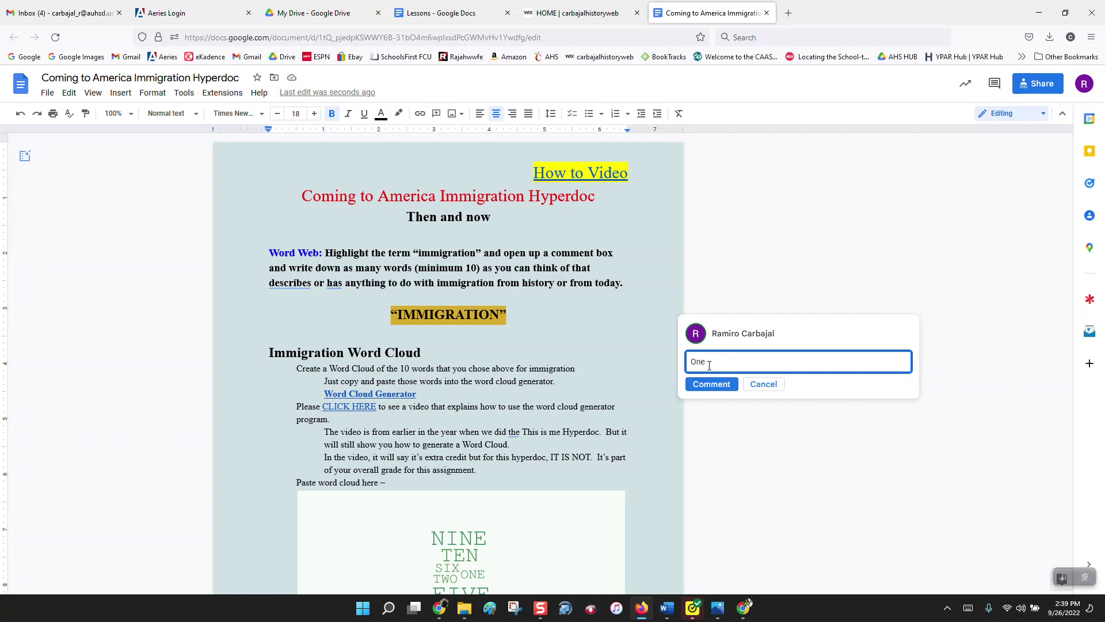
type(" Two Three Four Five Six Seven Eight Nine Ten")
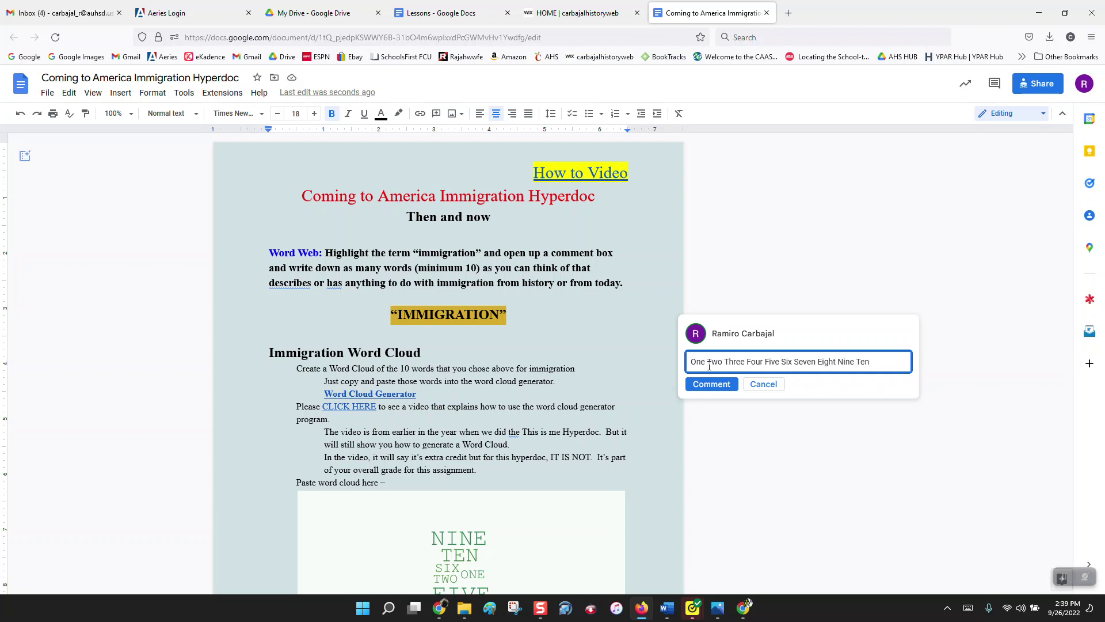
Step: Copy the ten words from the comment box to the clipboard
left_click_drag(889, 361, 690, 361)
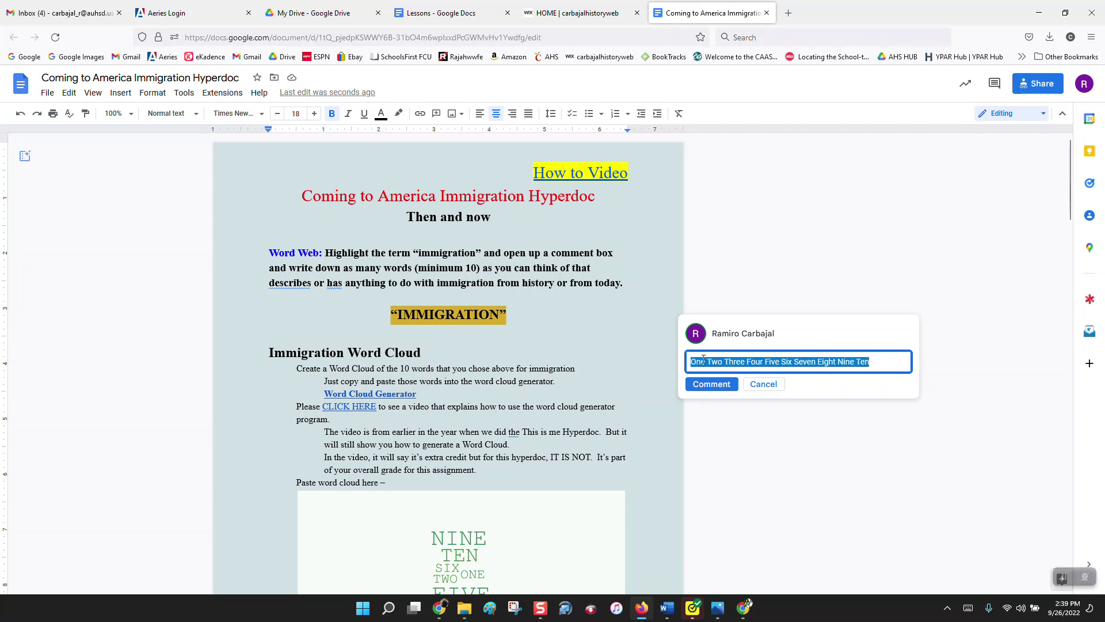
right_click(704, 363)
left_click(755, 427)
Step: Post the comment and open the Word Cloud Generator link in a new tab
left_click(716, 385)
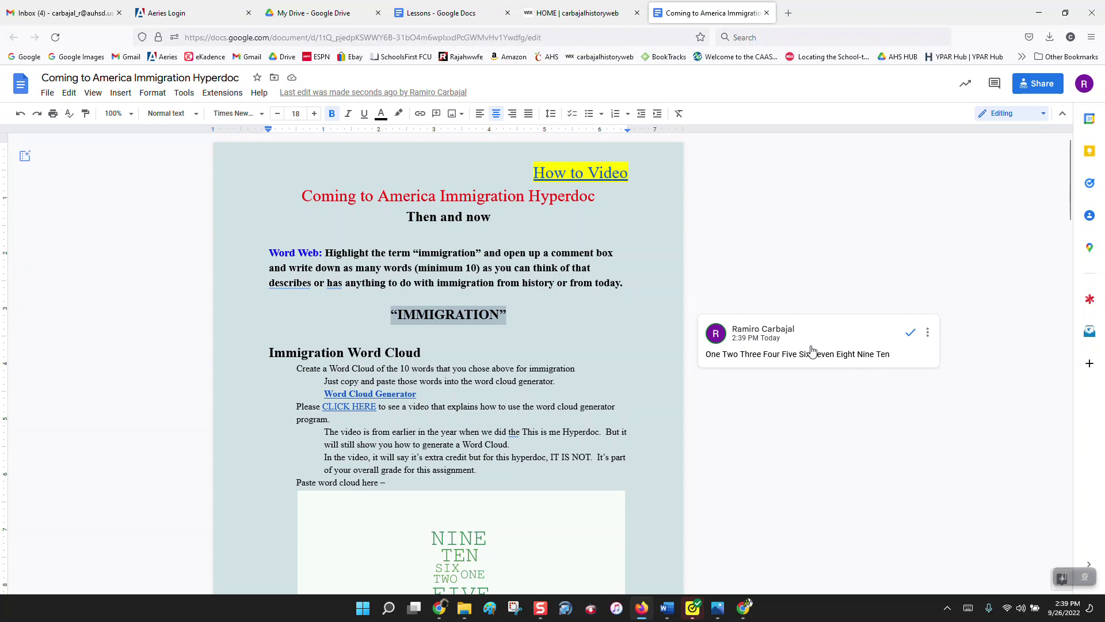
scroll(811, 350, "down", 3)
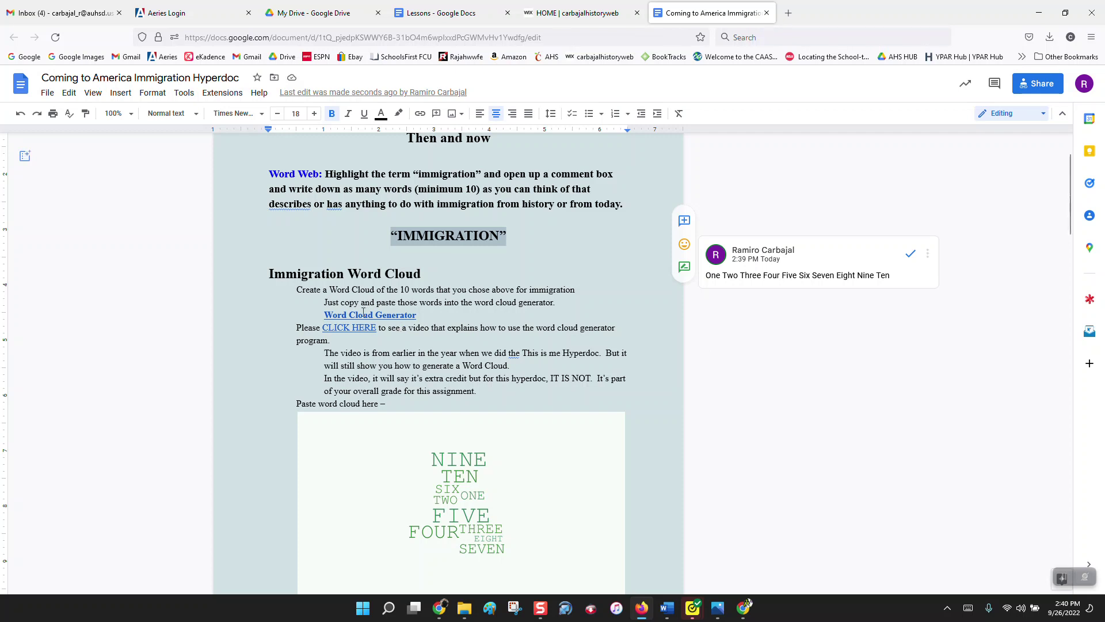
left_click(375, 315)
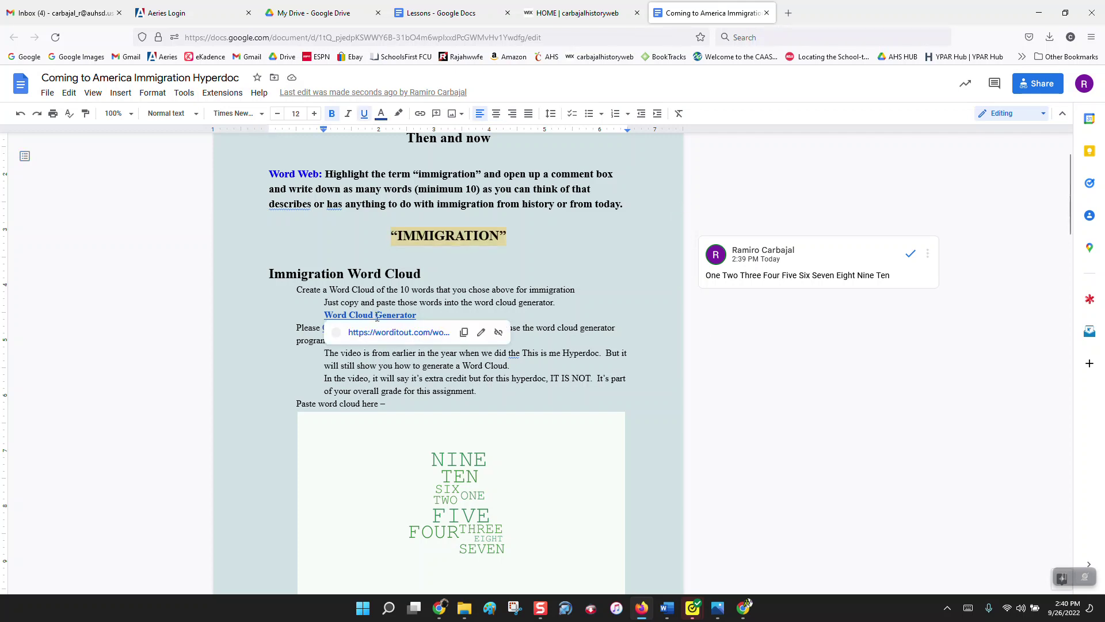
left_click(387, 333)
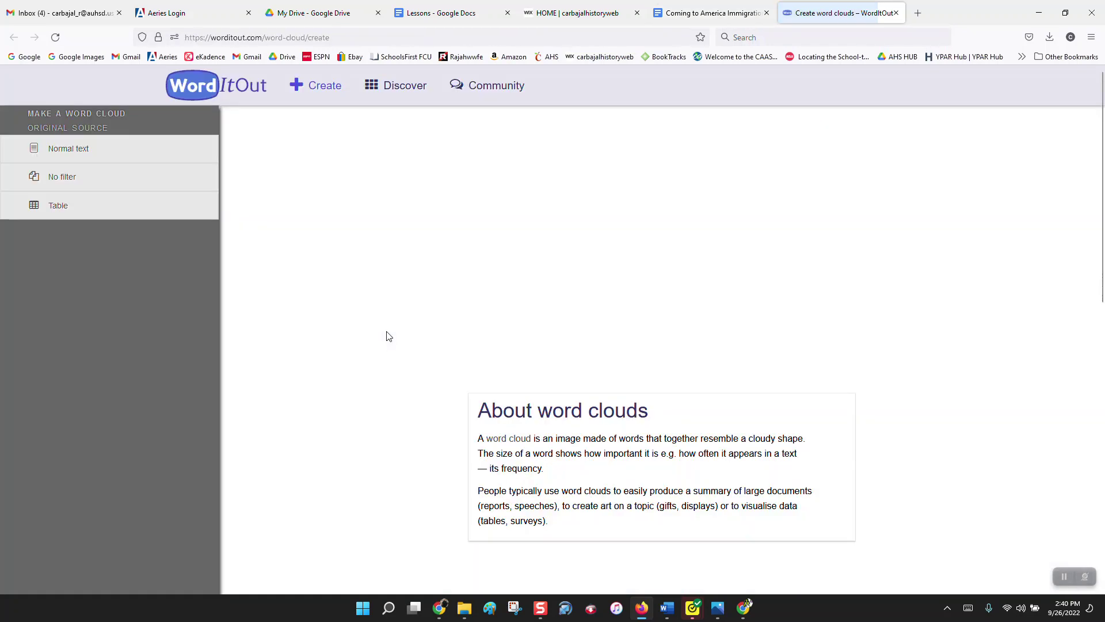
Step: Paste the ten words into WordItOut's Original text box and generate the word cloud
left_click(700, 7)
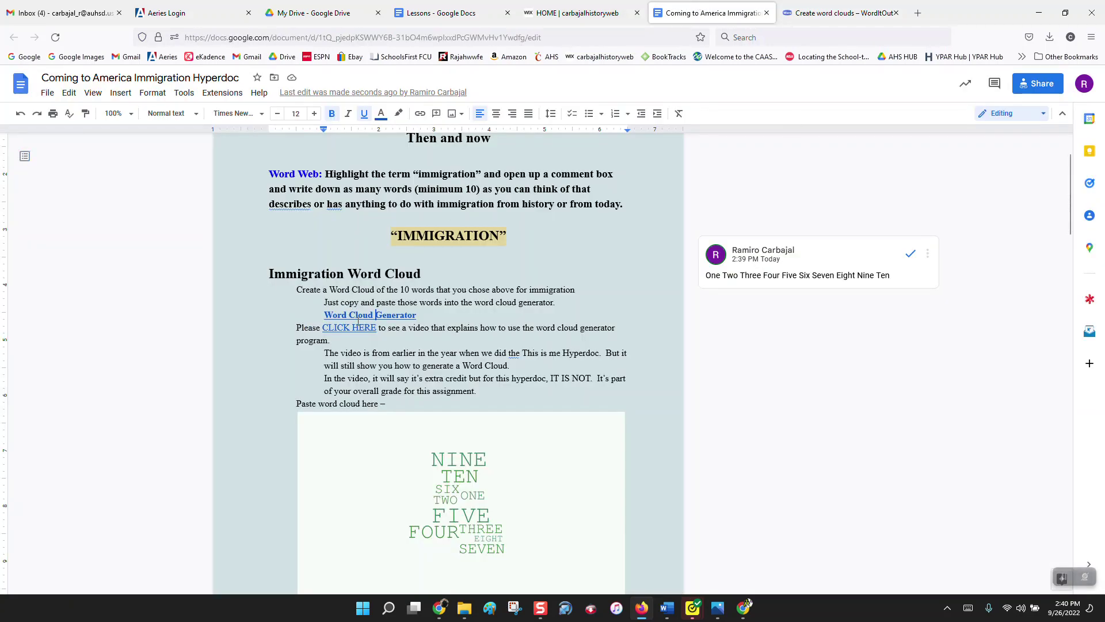
left_click(806, 11)
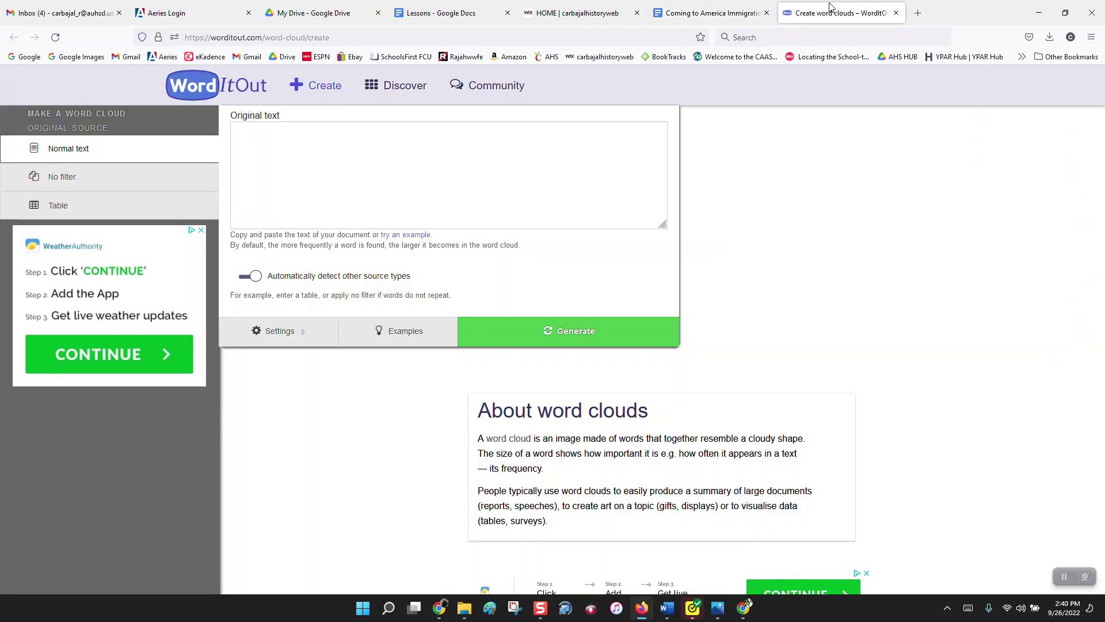
left_click(657, 187)
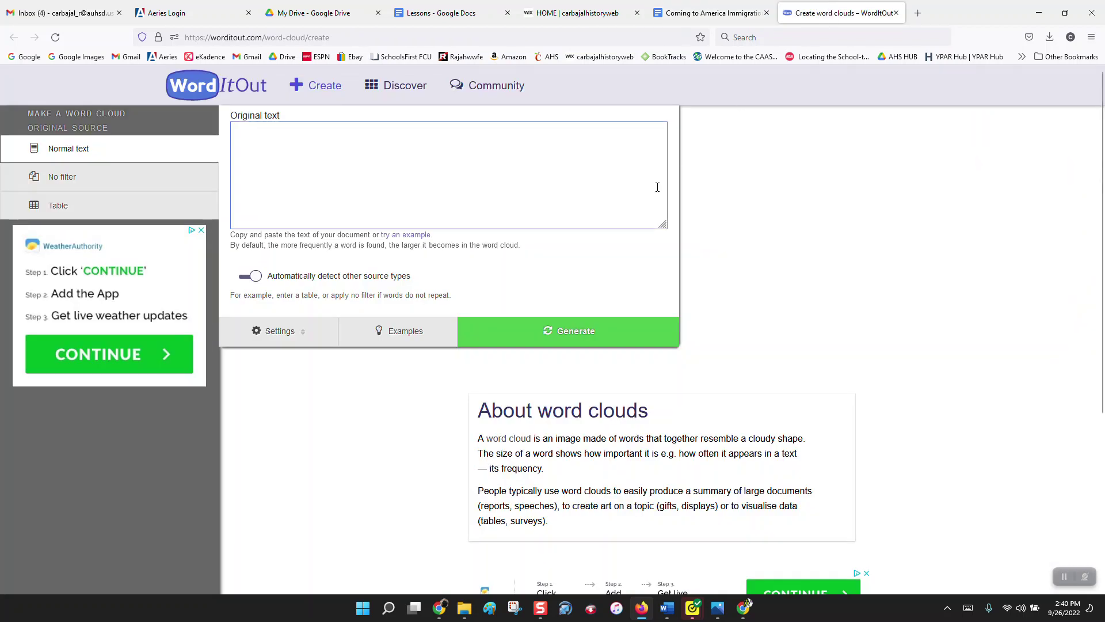
left_click(331, 128)
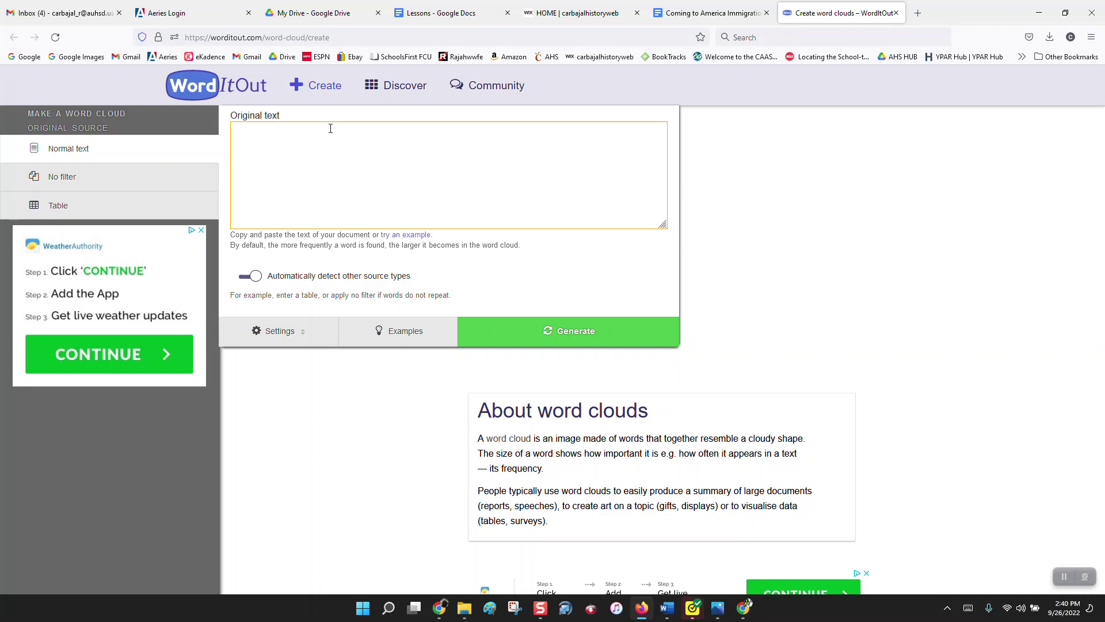
right_click(330, 128)
left_click(372, 220)
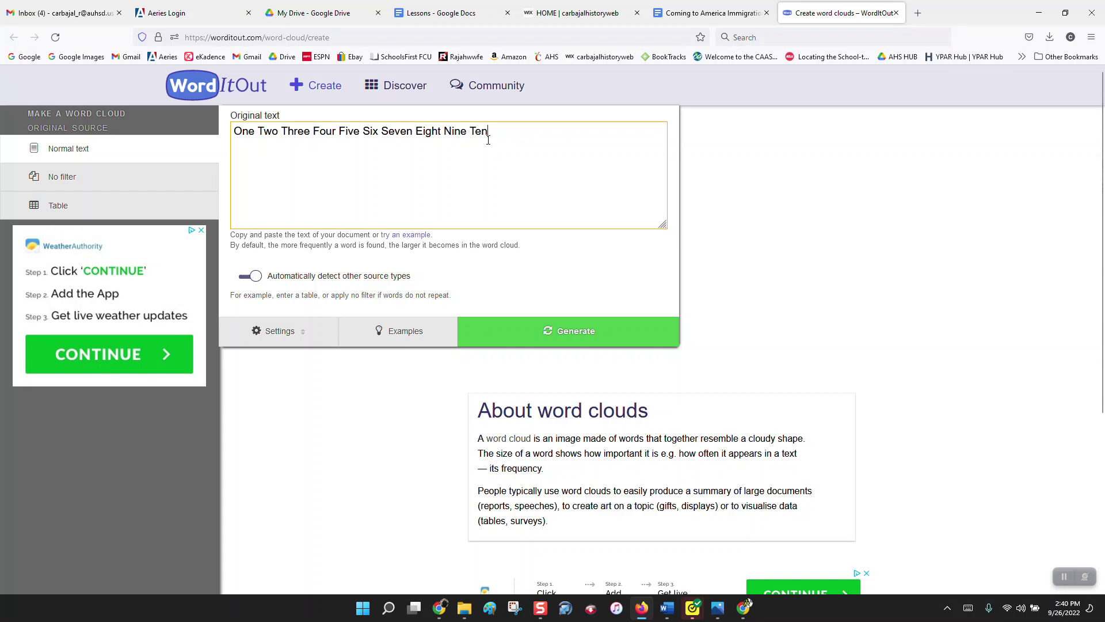
left_click(573, 336)
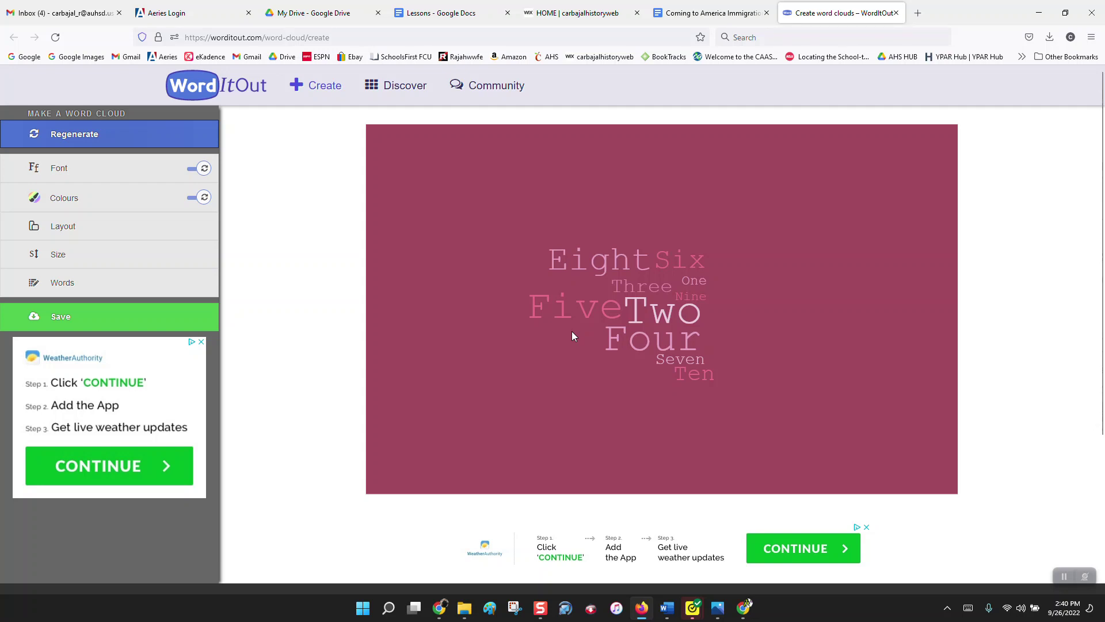
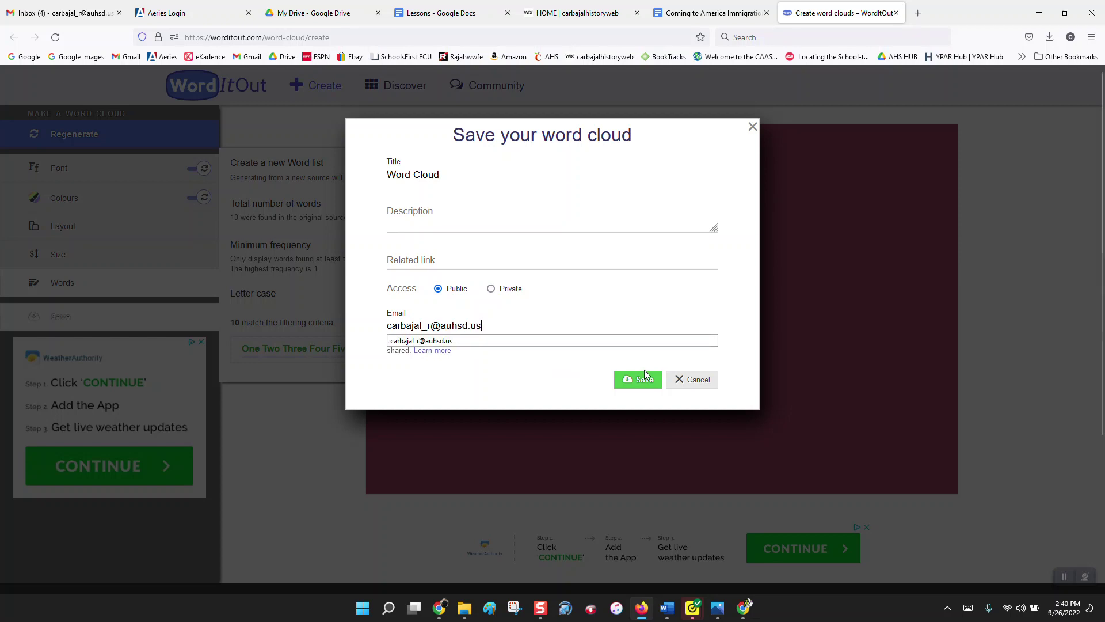
Step: Enter your email address, save the word cloud publicly, and dismiss the 'Word cloud saved' confirmation
left_click(644, 375)
right_click(642, 377)
left_click(643, 381)
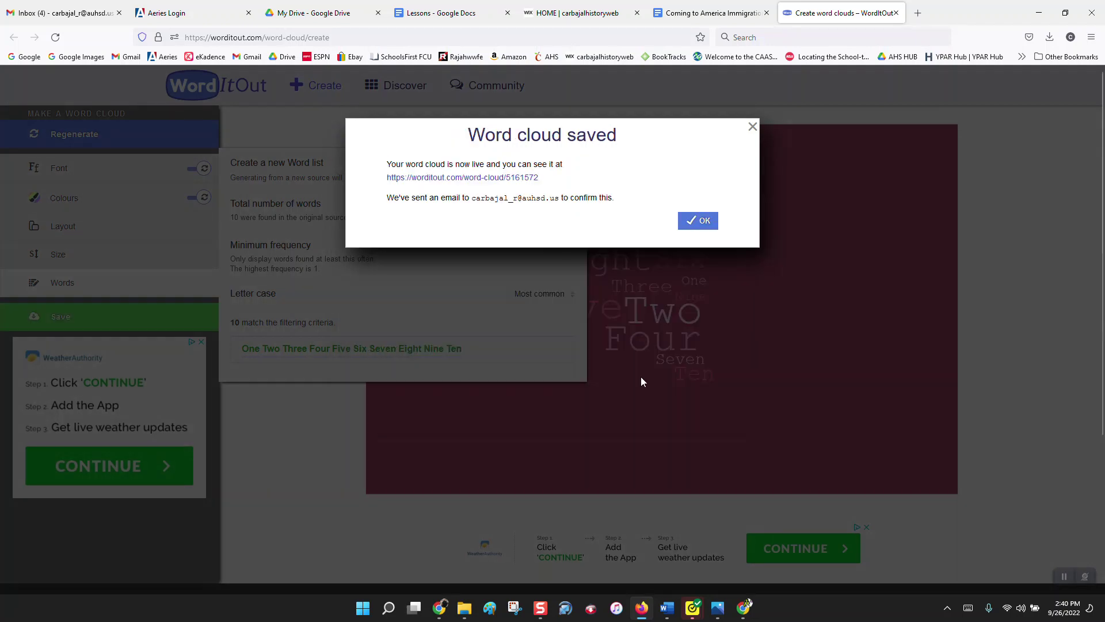
left_click(699, 222)
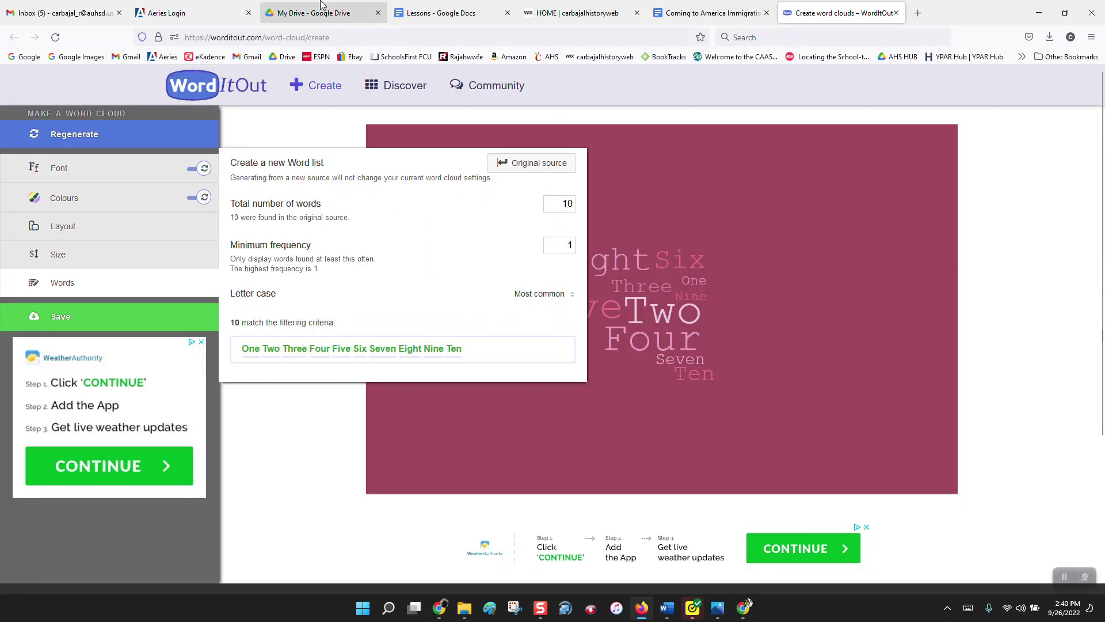
Step: Open the WordItOut confirmation email in Gmail and follow its link to the word cloud page
left_click(64, 13)
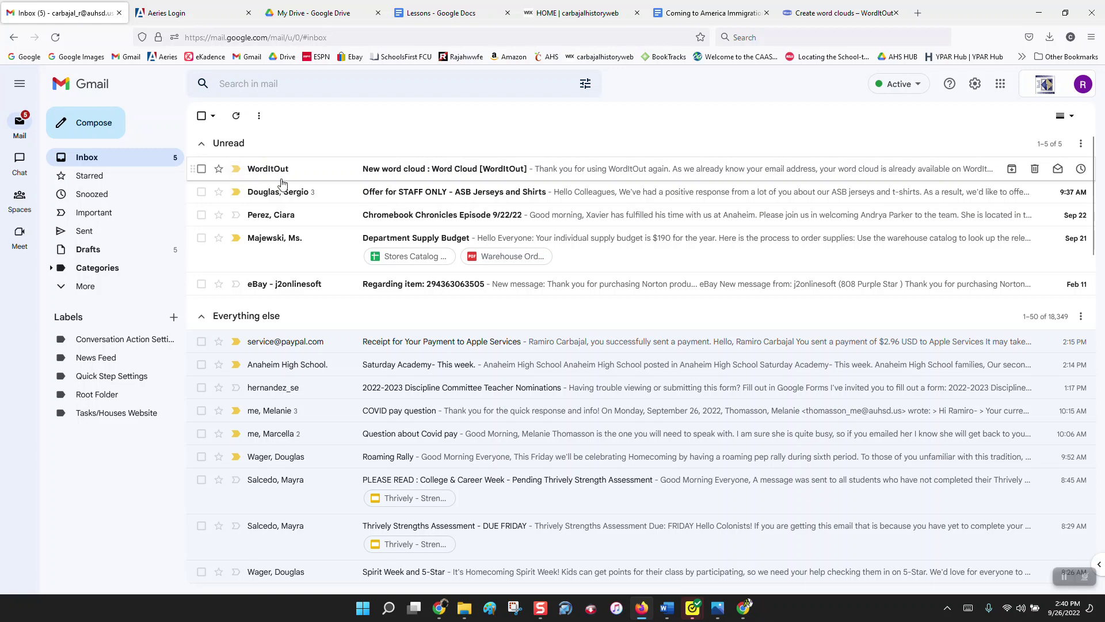
left_click(424, 170)
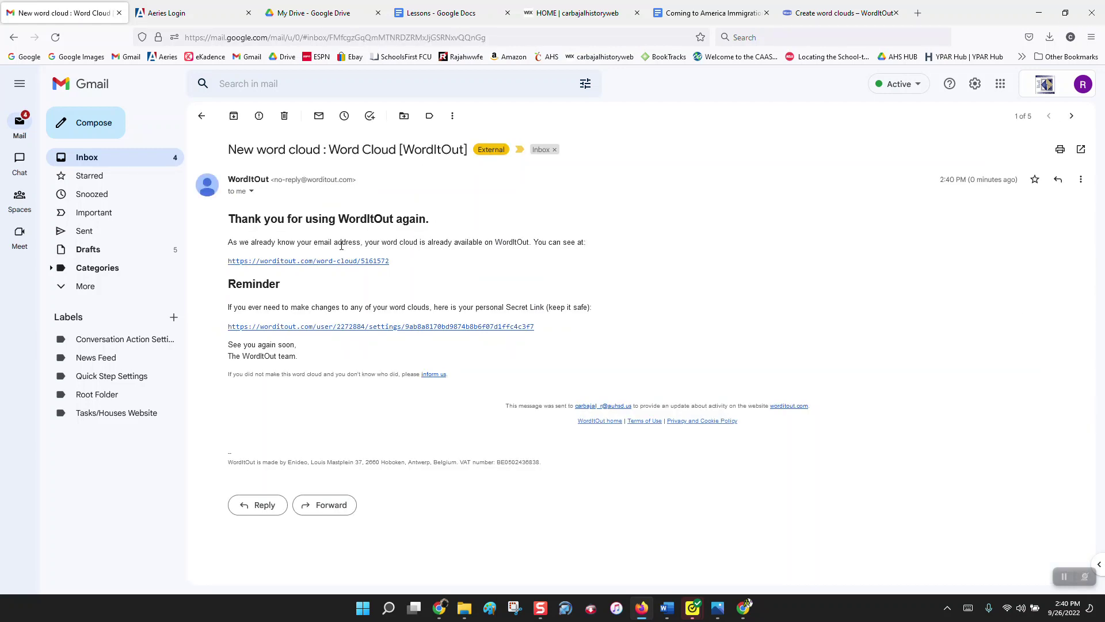
left_click(340, 260)
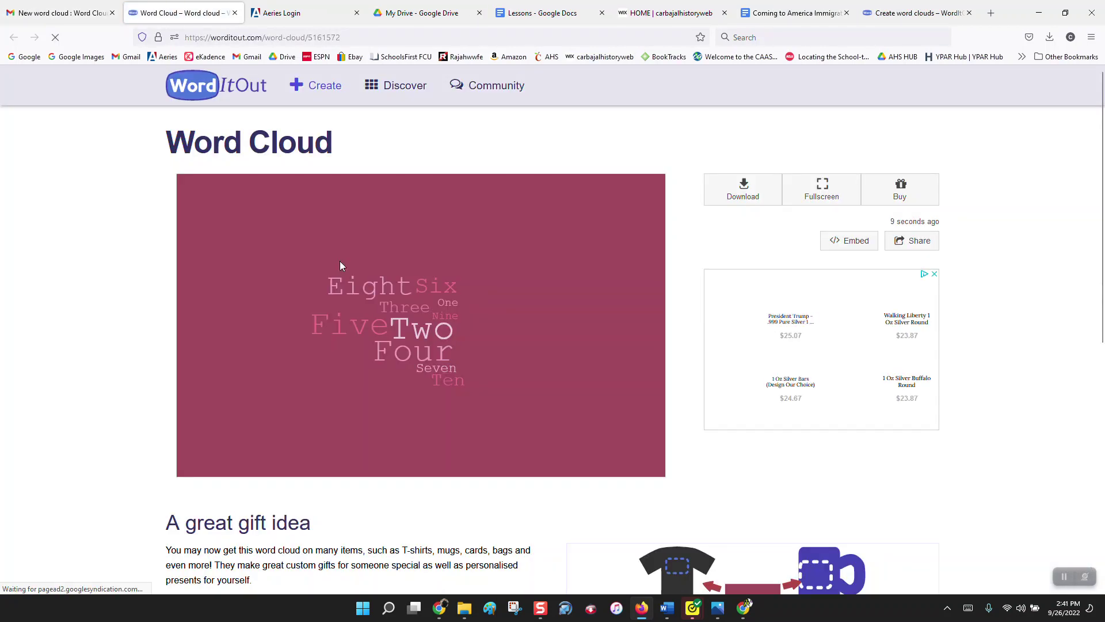
Step: Download the word cloud image and open WordItOut-word-cloud-5161572.png from the downloads panel
left_click(735, 198)
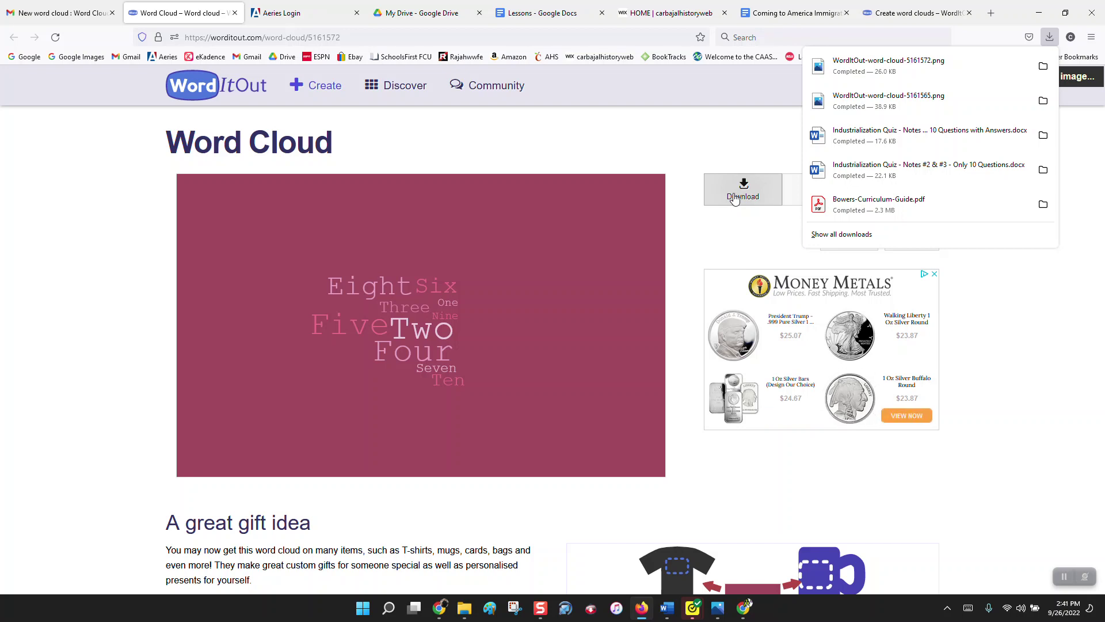
left_click(872, 65)
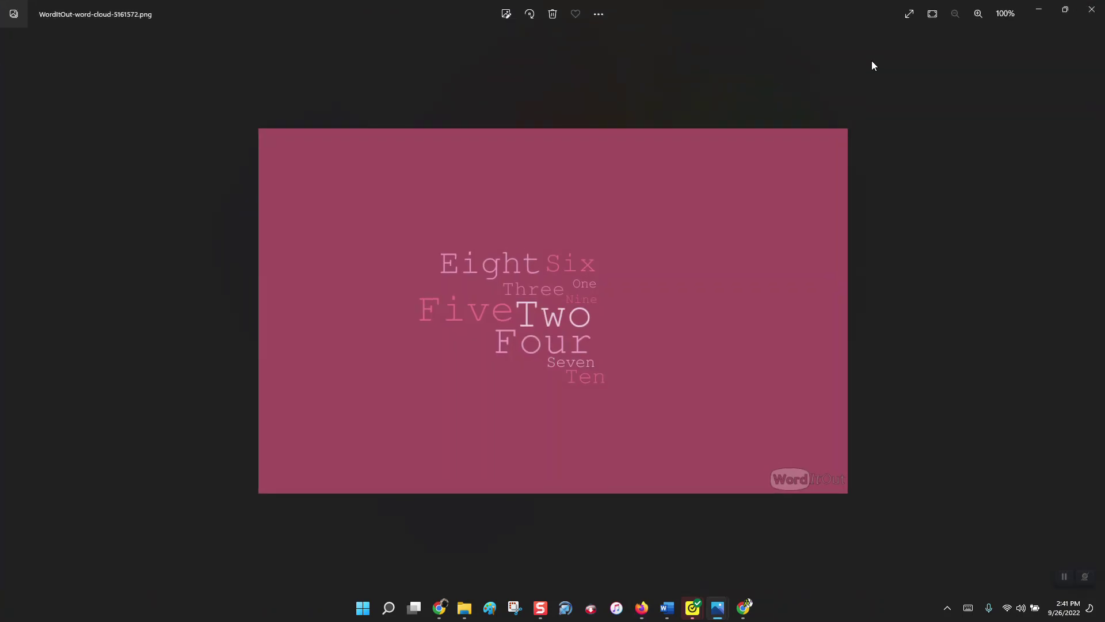
Step: Copy the word cloud image in Photos to the clipboard and go back to Firefox
right_click(550, 265)
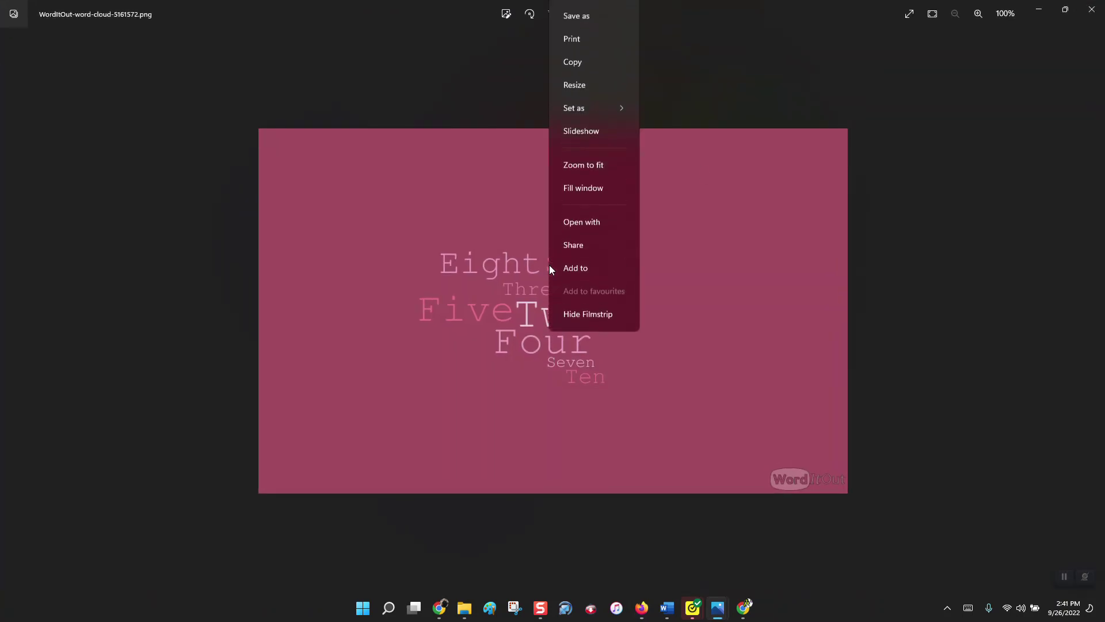
left_click(570, 68)
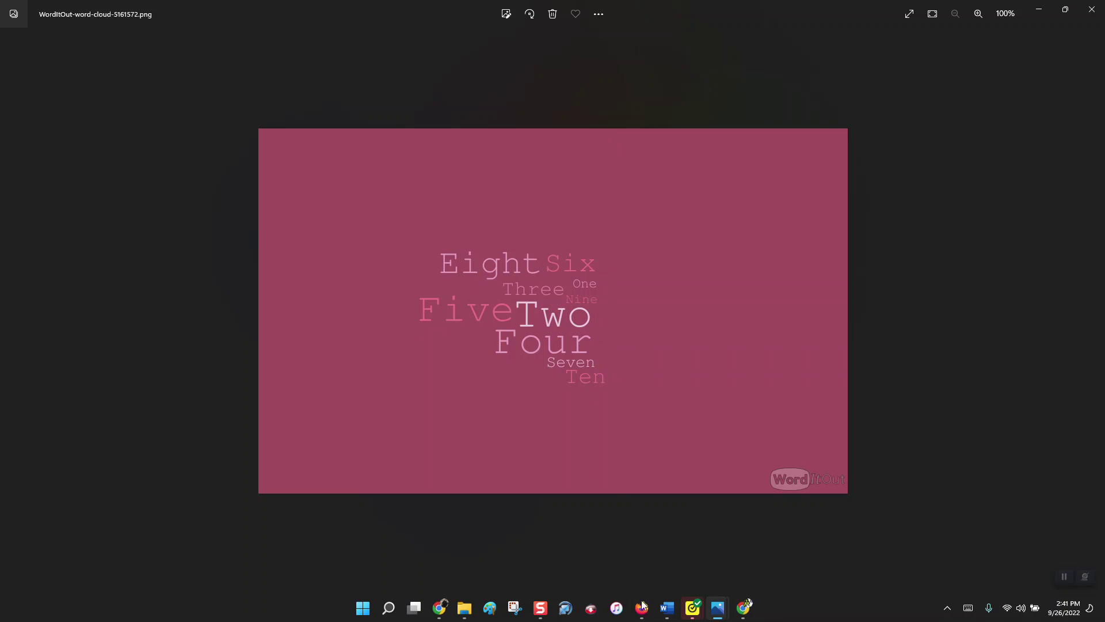
left_click(643, 605)
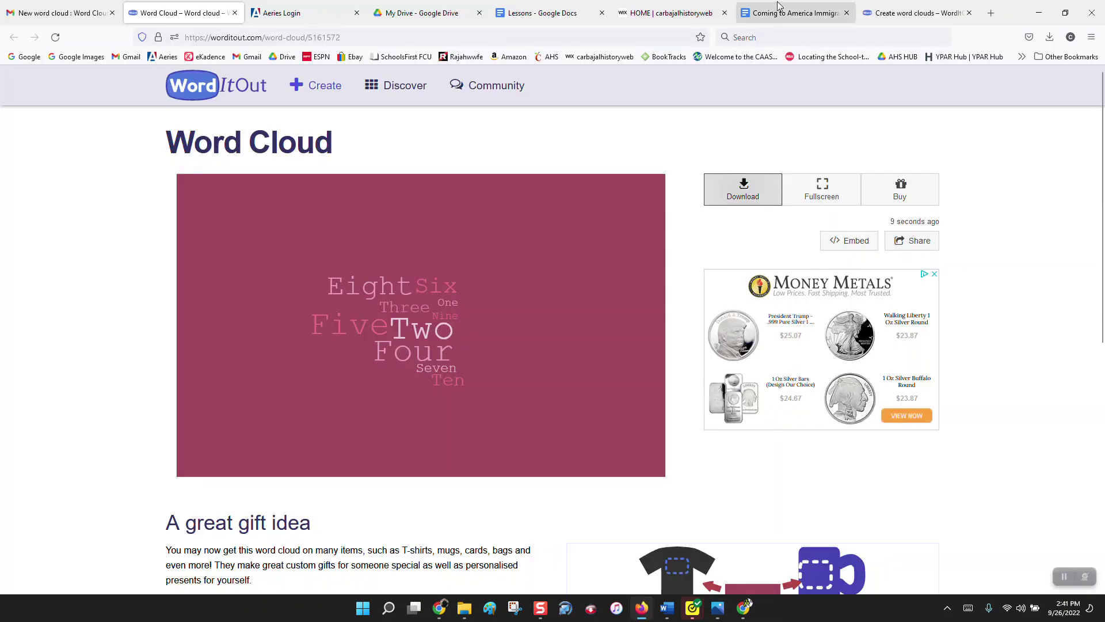
Step: Delete the old green word cloud image from the immigration hyperdoc
left_click(779, 6)
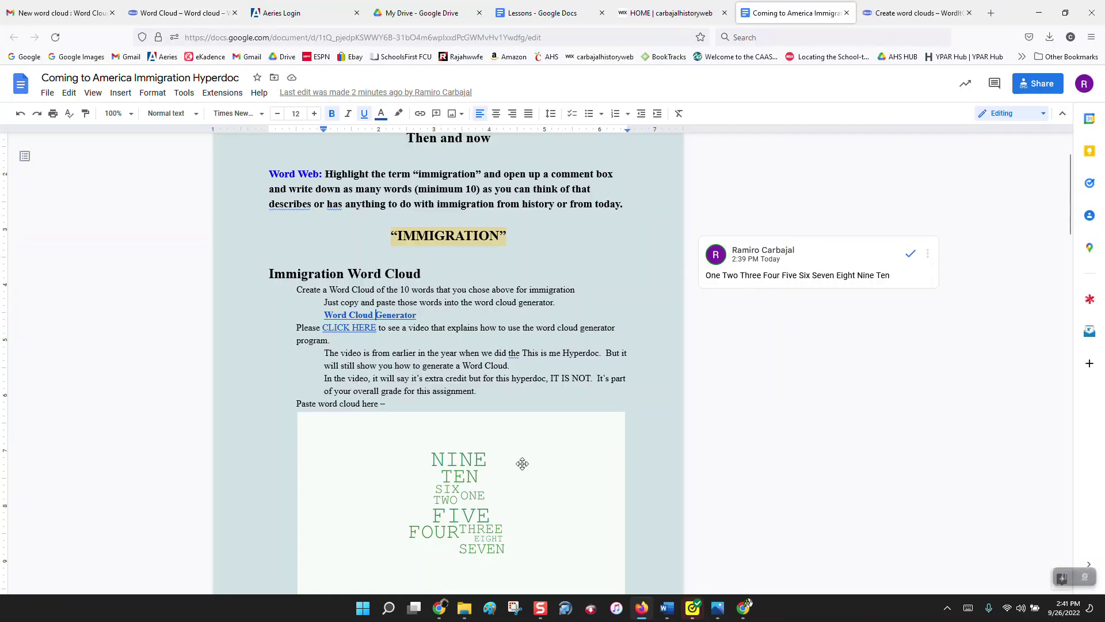
scroll(522, 464, "down", 3)
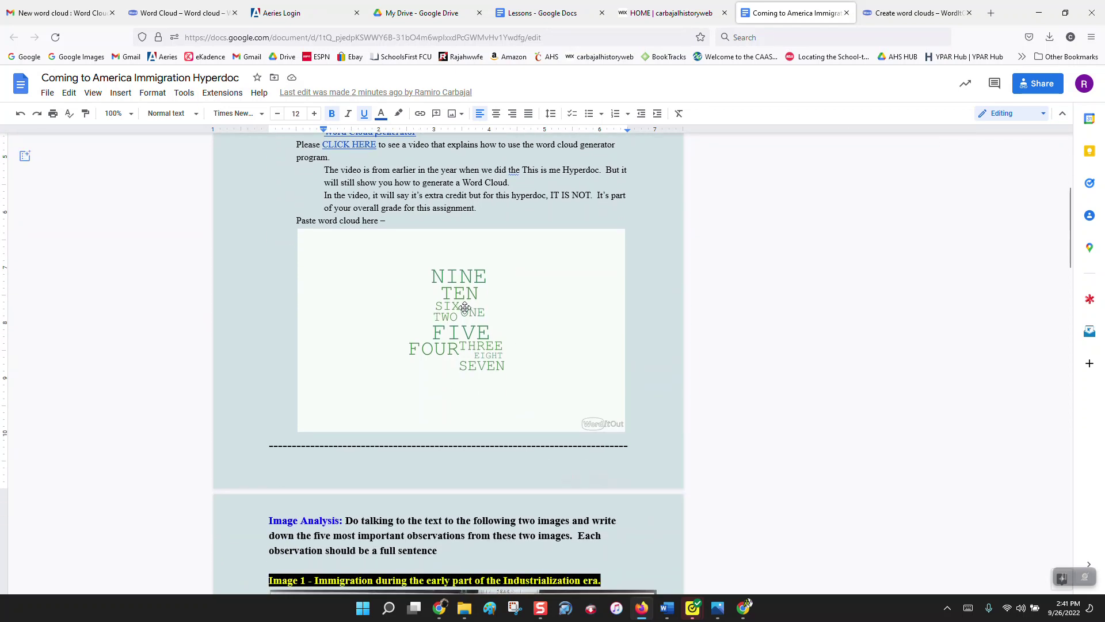
left_click(465, 308)
key("Delete")
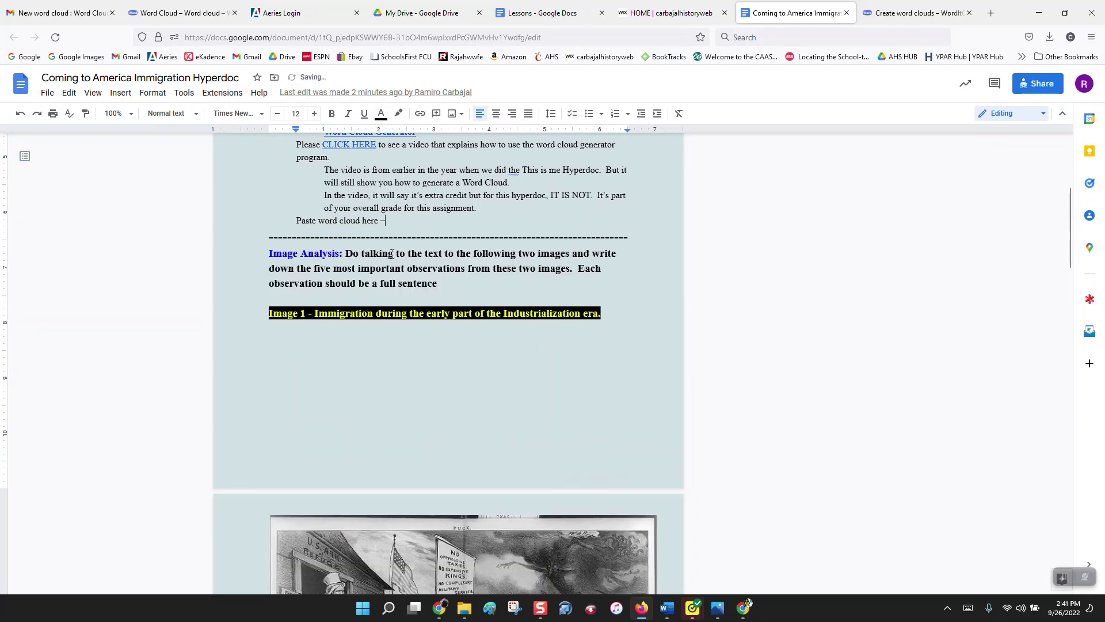
Step: Paste the new maroon word cloud image after 'Paste word cloud here –'
right_click(398, 220)
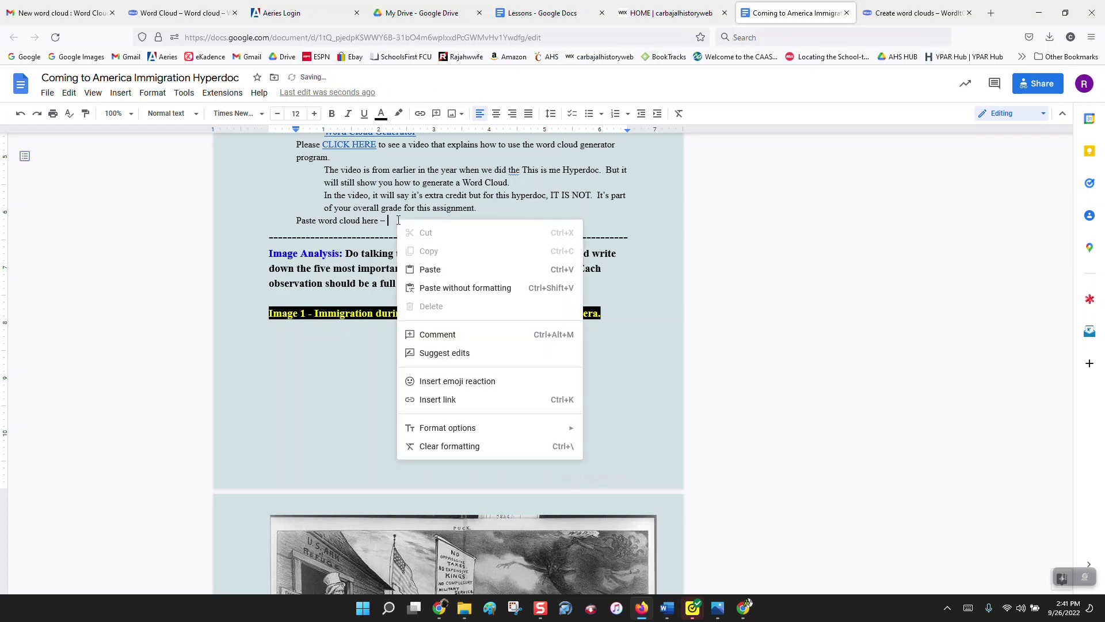
left_click(430, 270)
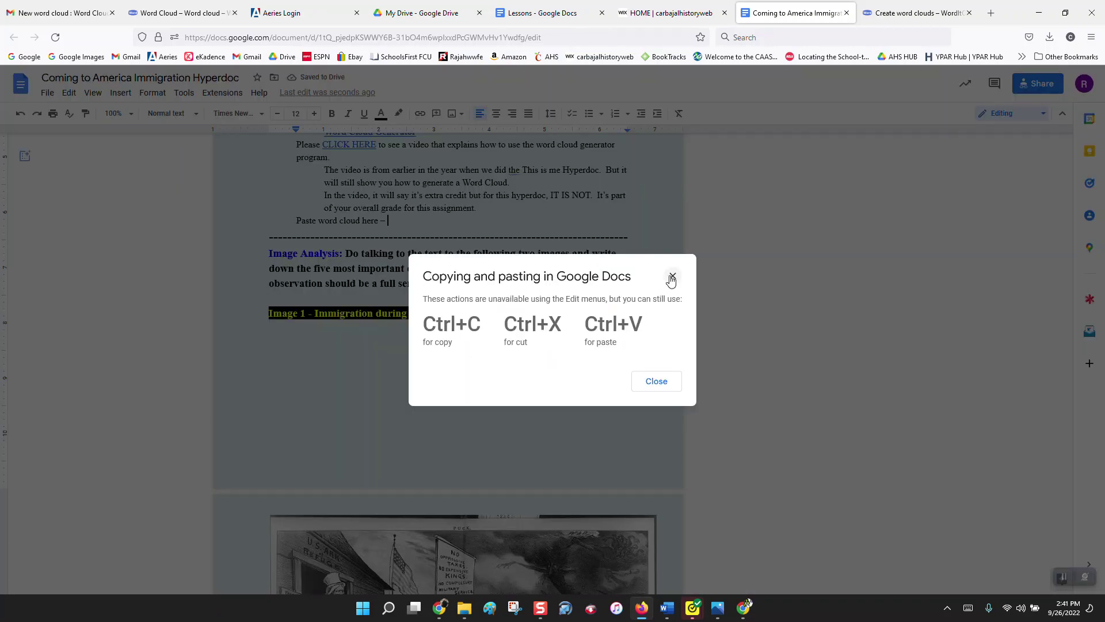
left_click(671, 276)
key("ctrl+v")
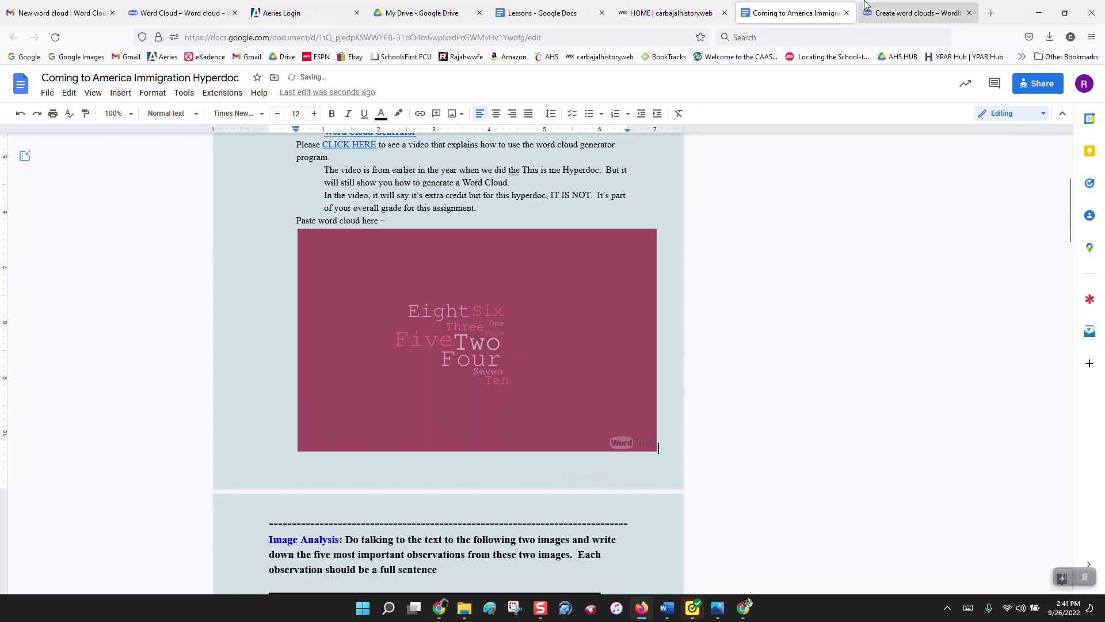
left_click(915, 12)
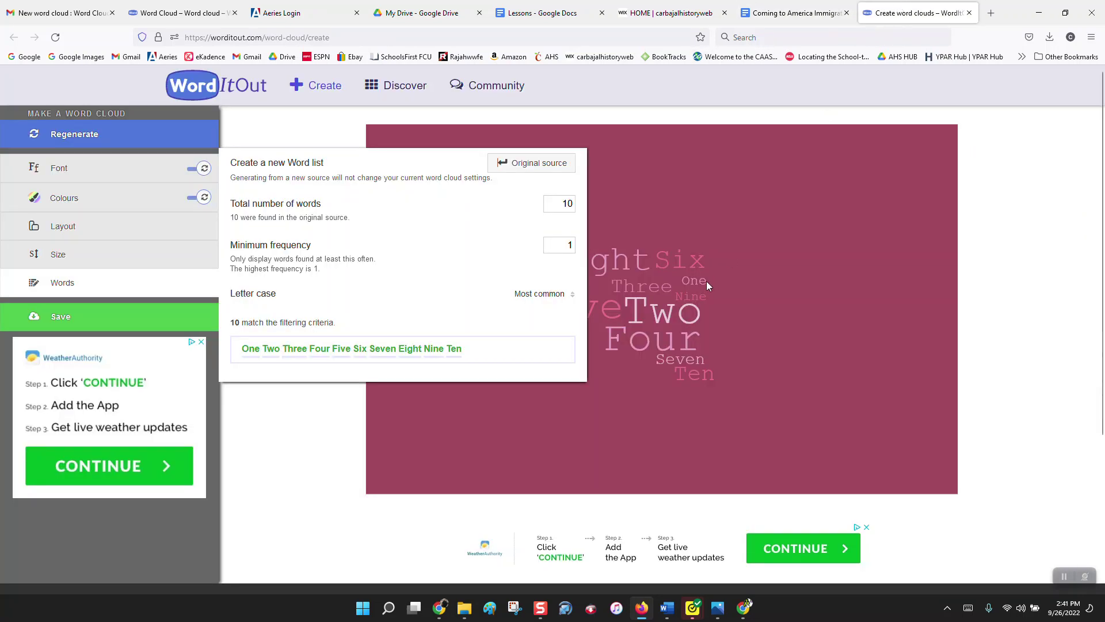
left_click(794, 12)
scroll(568, 330, "down", 1)
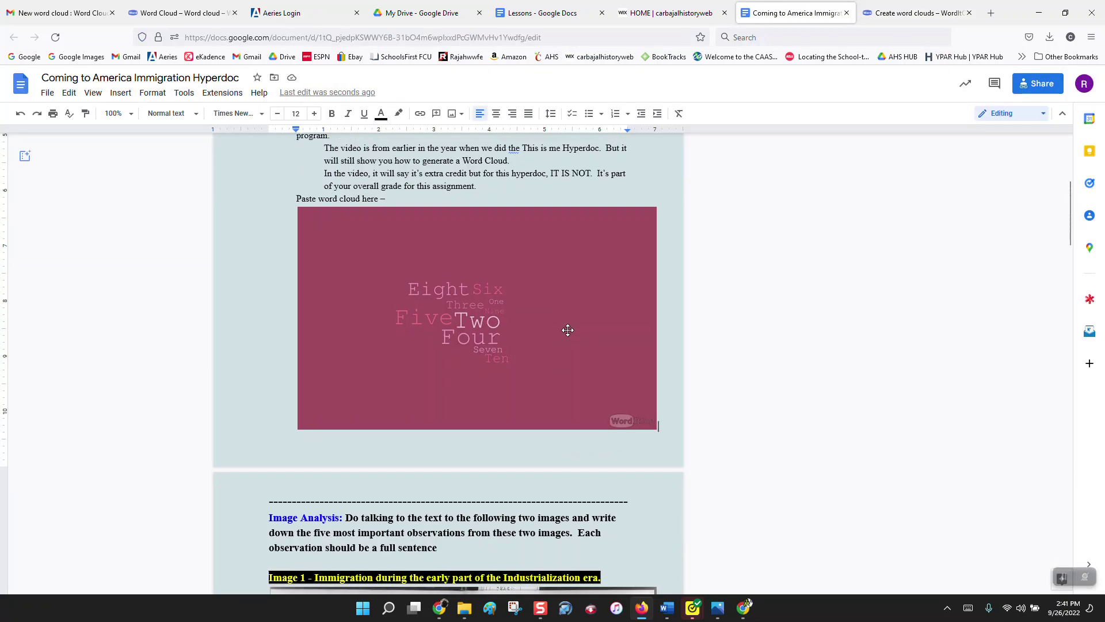
scroll(568, 330, "up", 3)
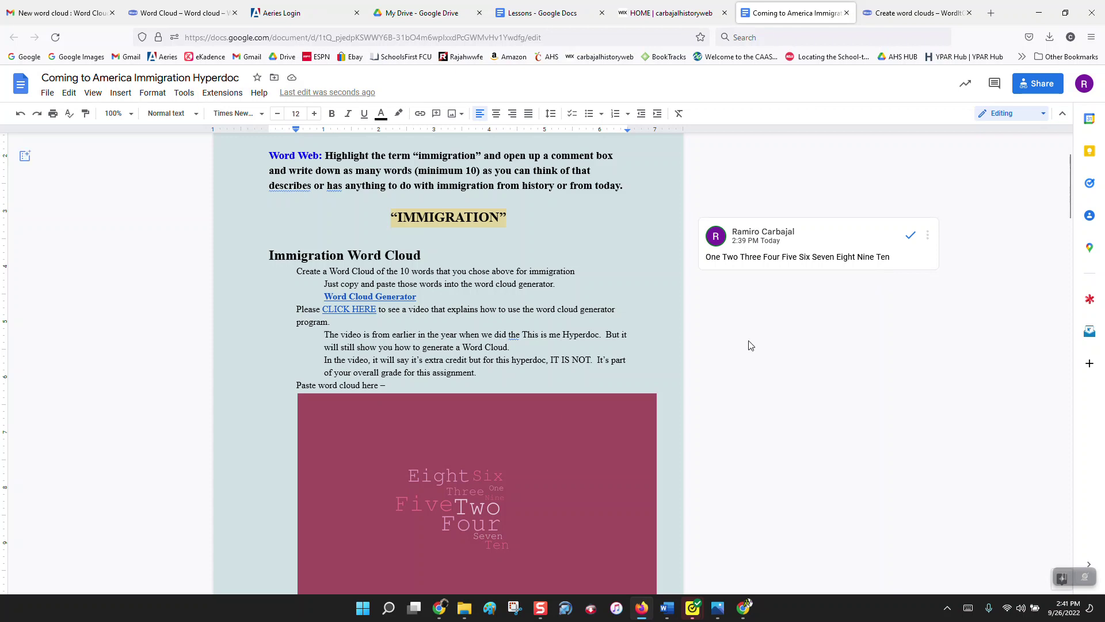
scroll(556, 416, "down", 1)
scroll(557, 417, "down", 2)
scroll(556, 416, "down", 5)
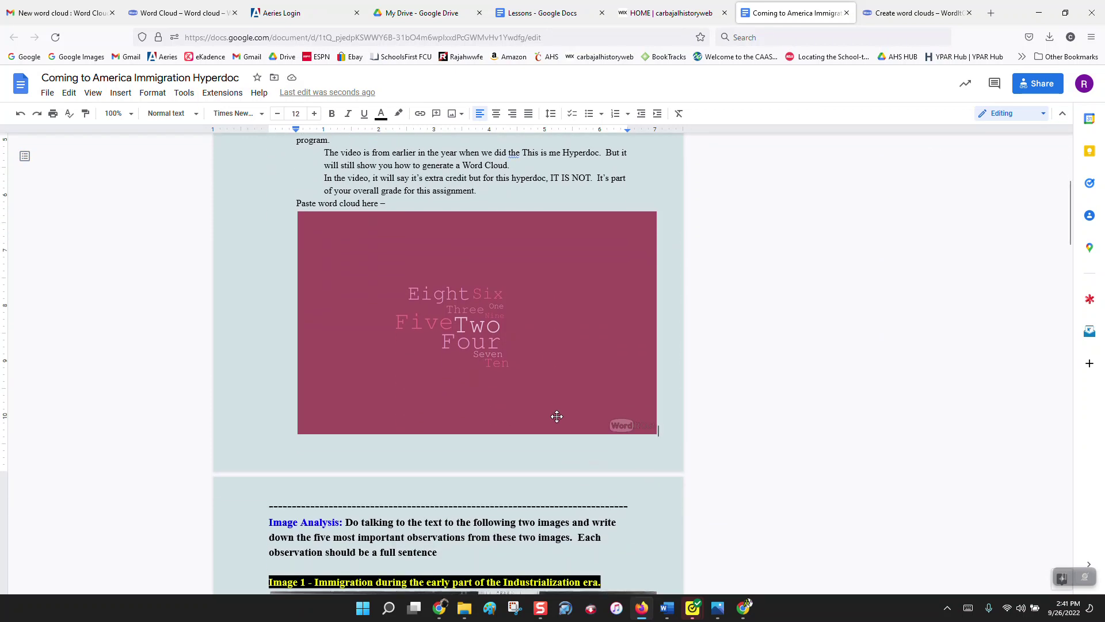
scroll(557, 416, "down", 2)
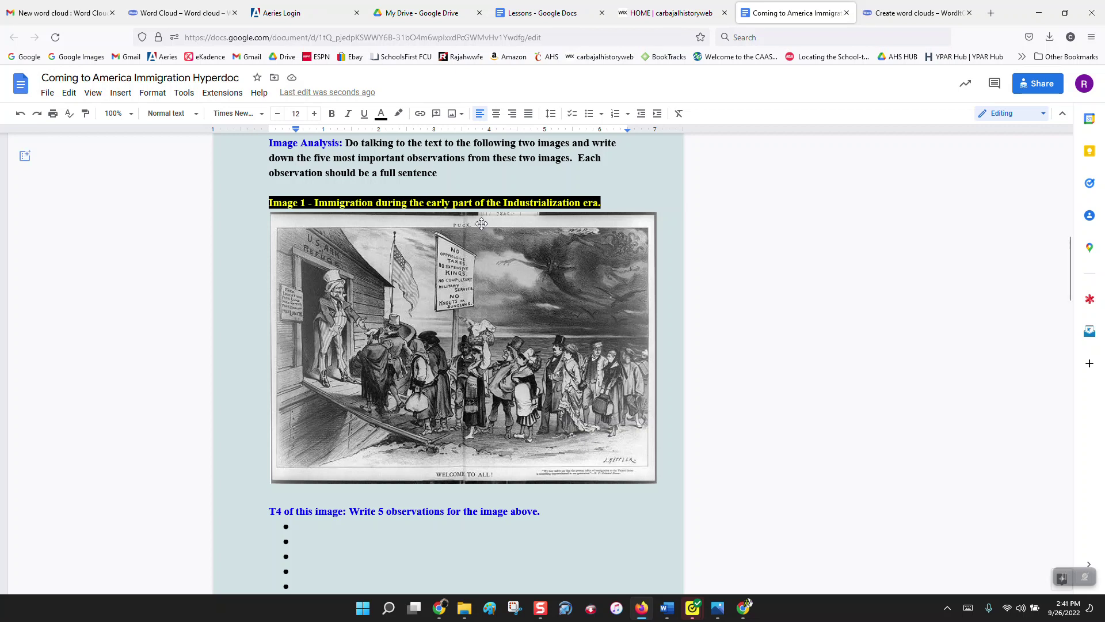
scroll(540, 301, "down", 1)
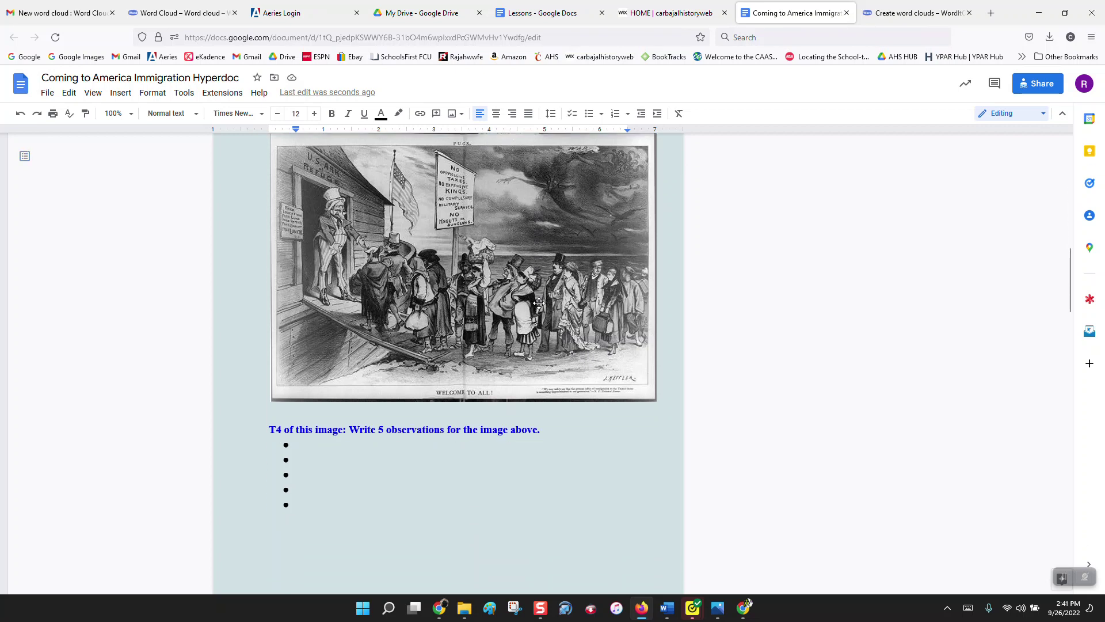
scroll(540, 303, "up", 1)
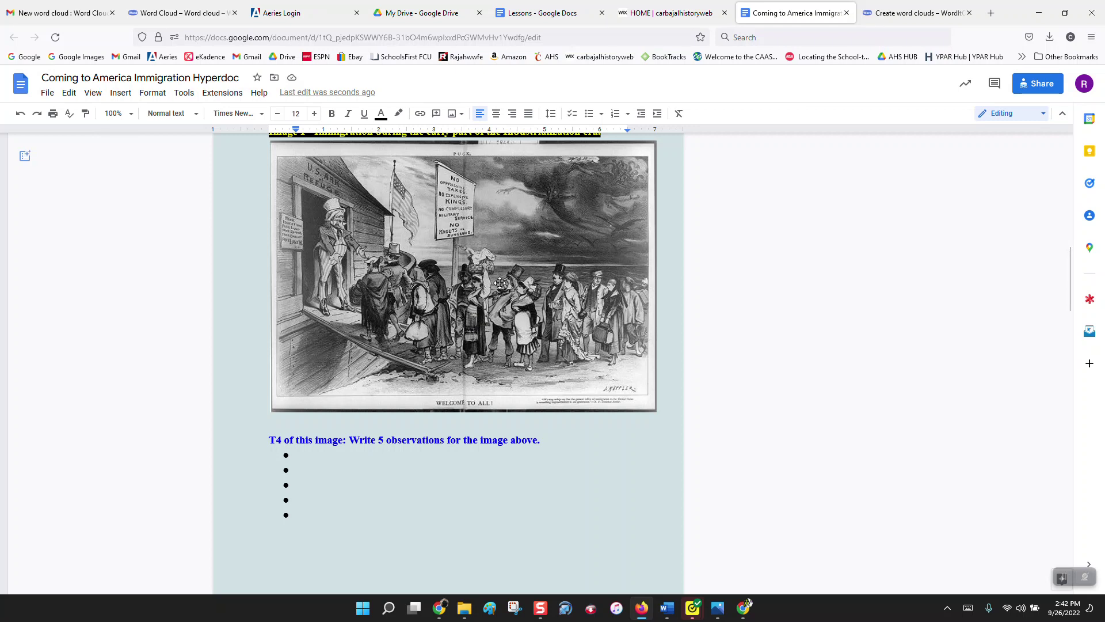
scroll(500, 283, "down", 6)
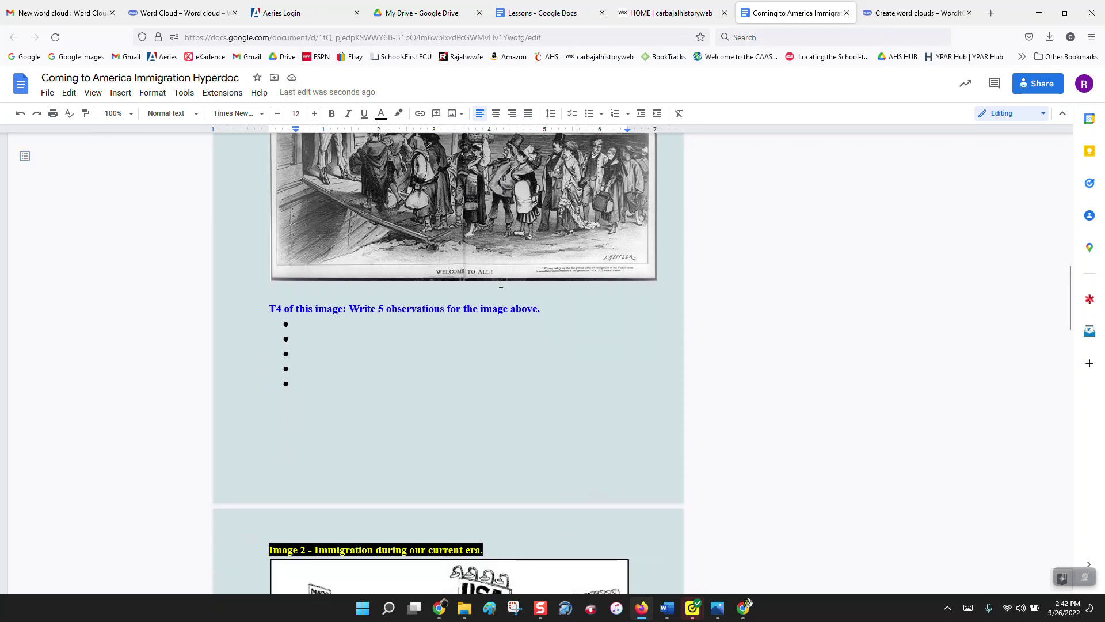
scroll(500, 282, "down", 2)
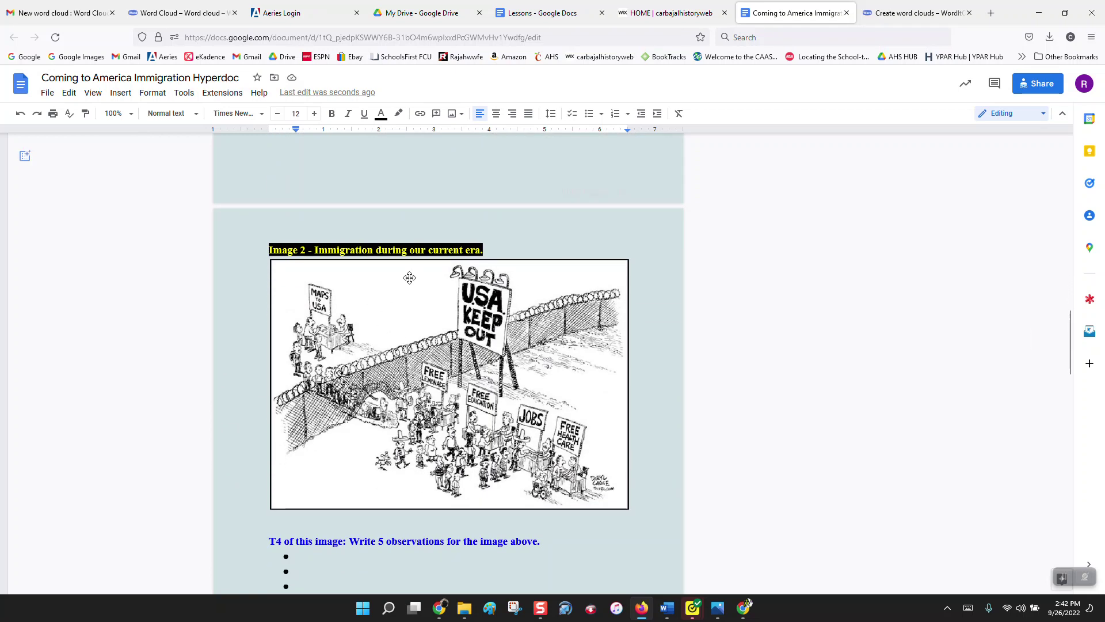
scroll(444, 357, "down", 1)
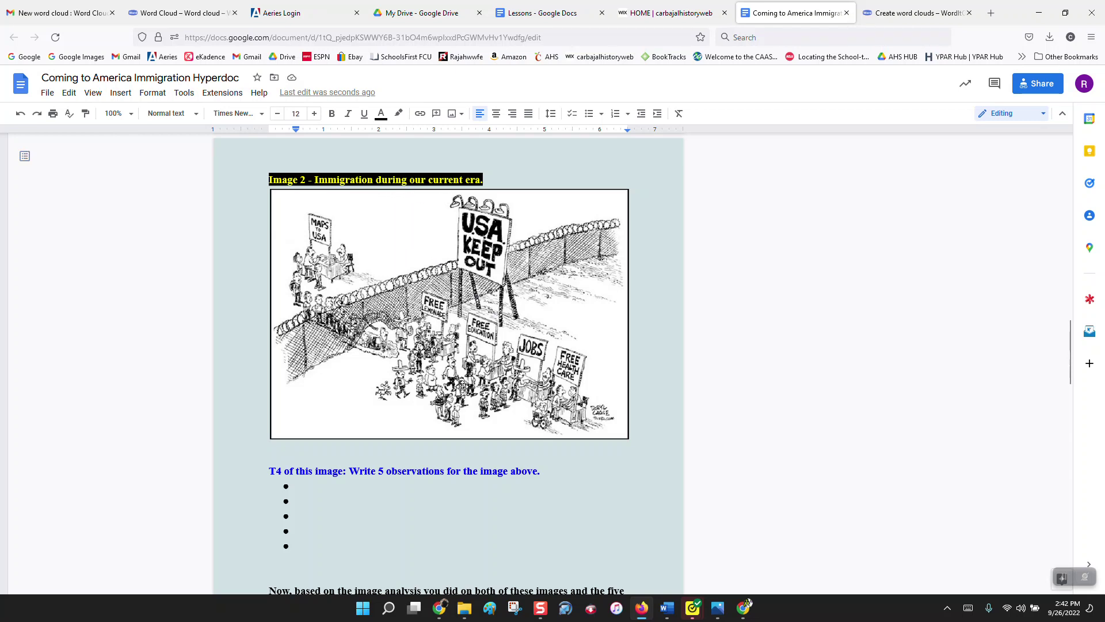
scroll(463, 387, "down", 1)
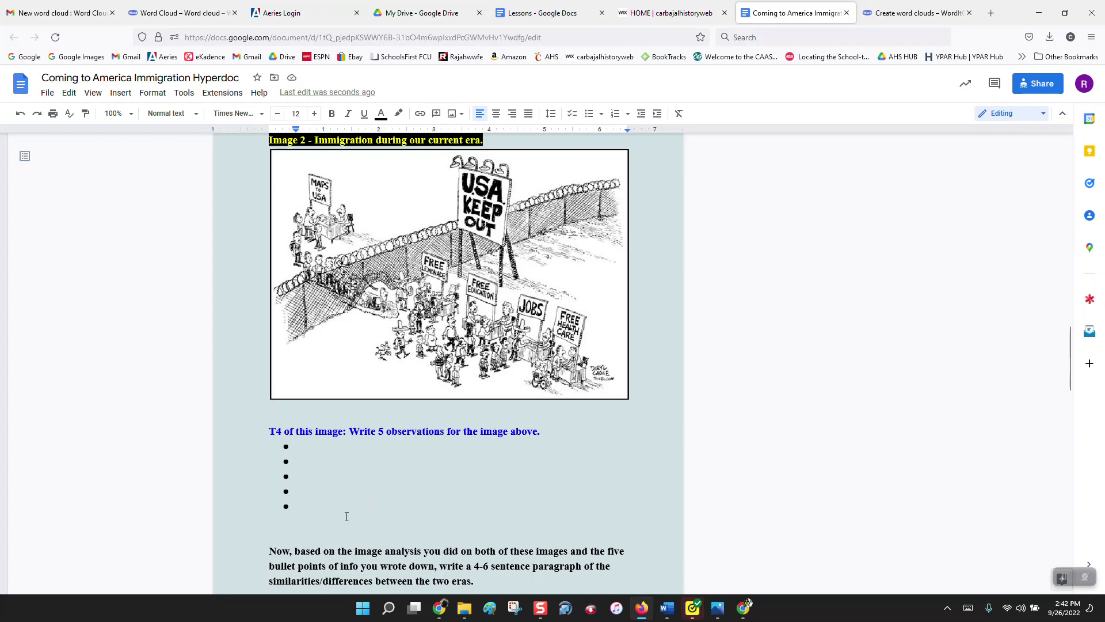
scroll(359, 478, "up", 10)
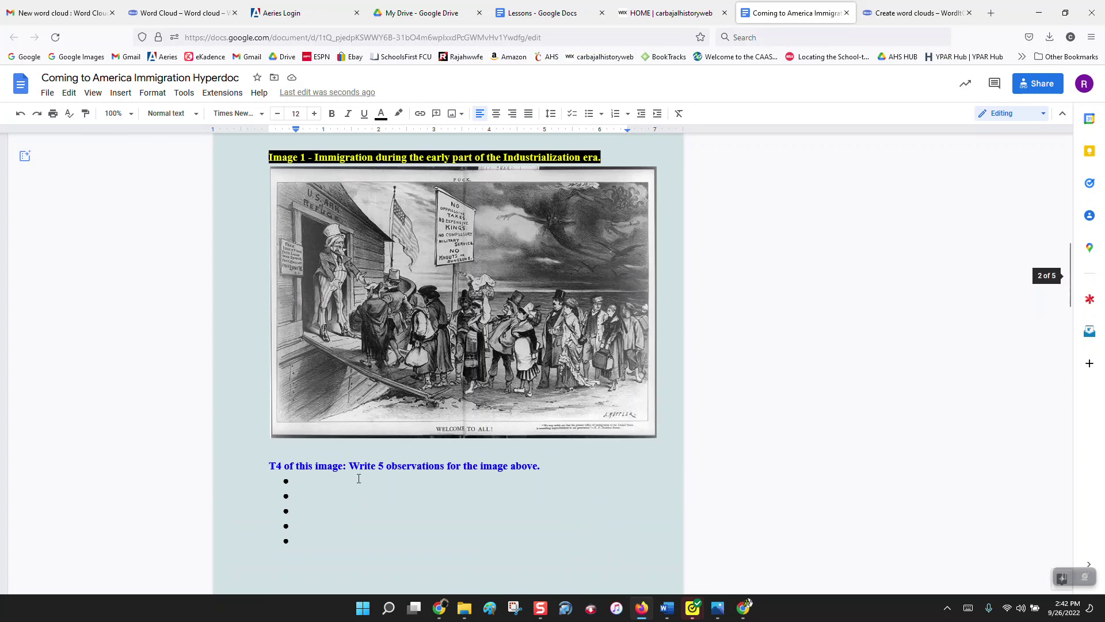
scroll(358, 478, "down", 1)
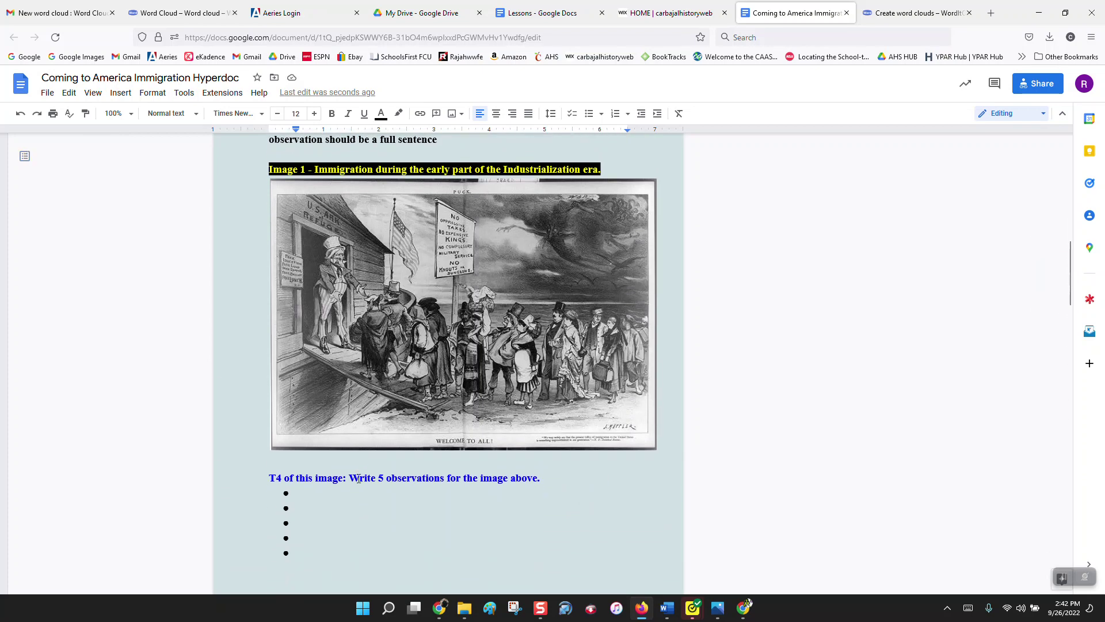
scroll(358, 478, "down", 10)
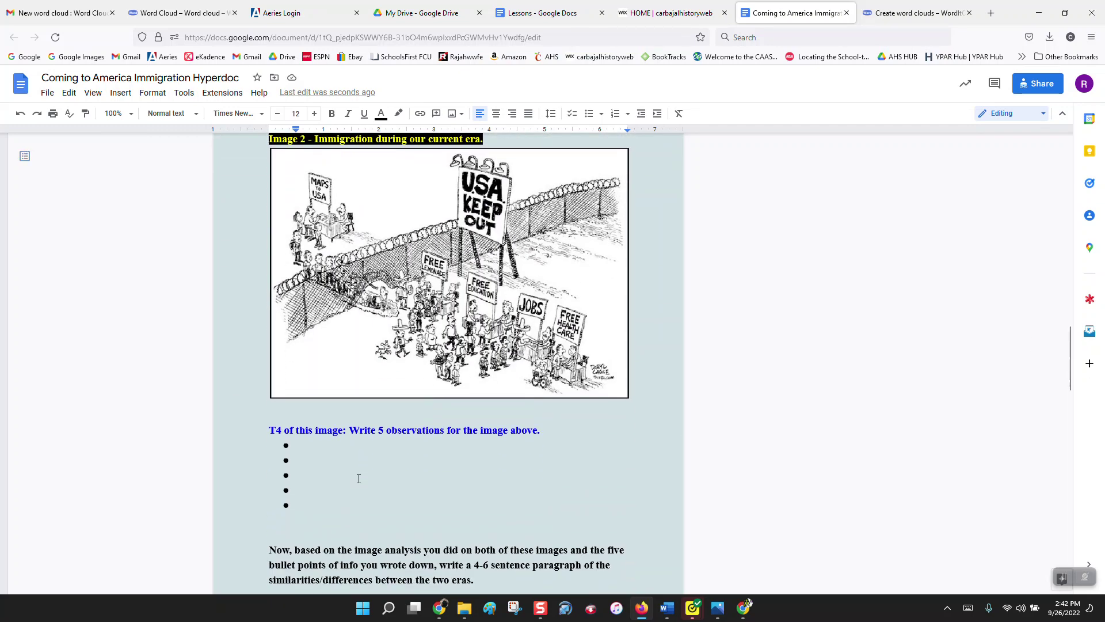
scroll(358, 478, "down", 5)
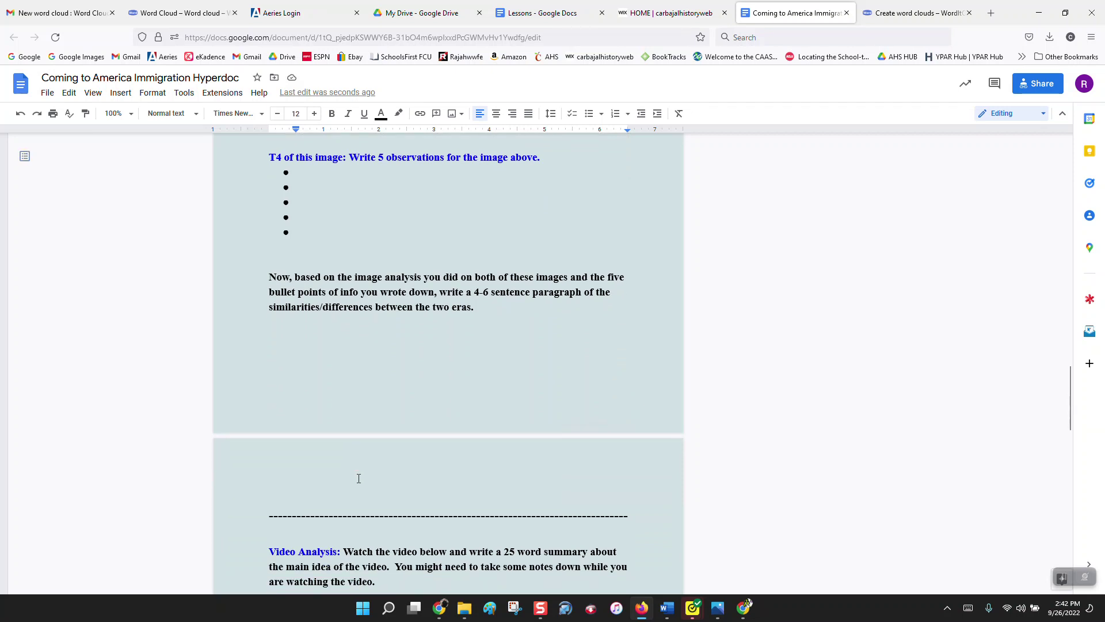
left_click(284, 336)
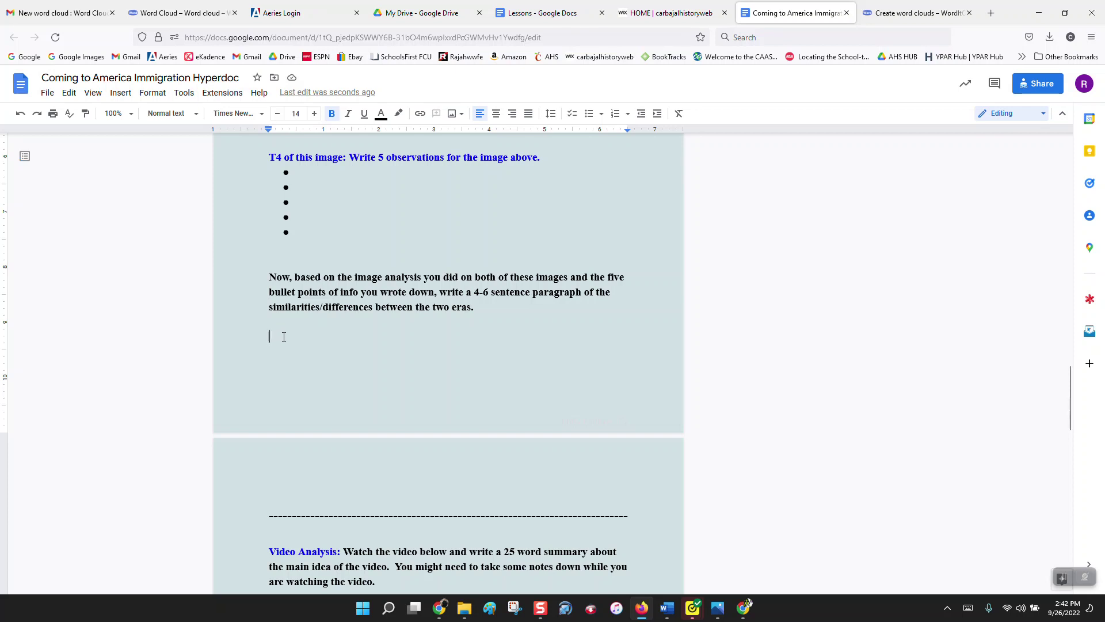
type(";lakjf;akjsdf;")
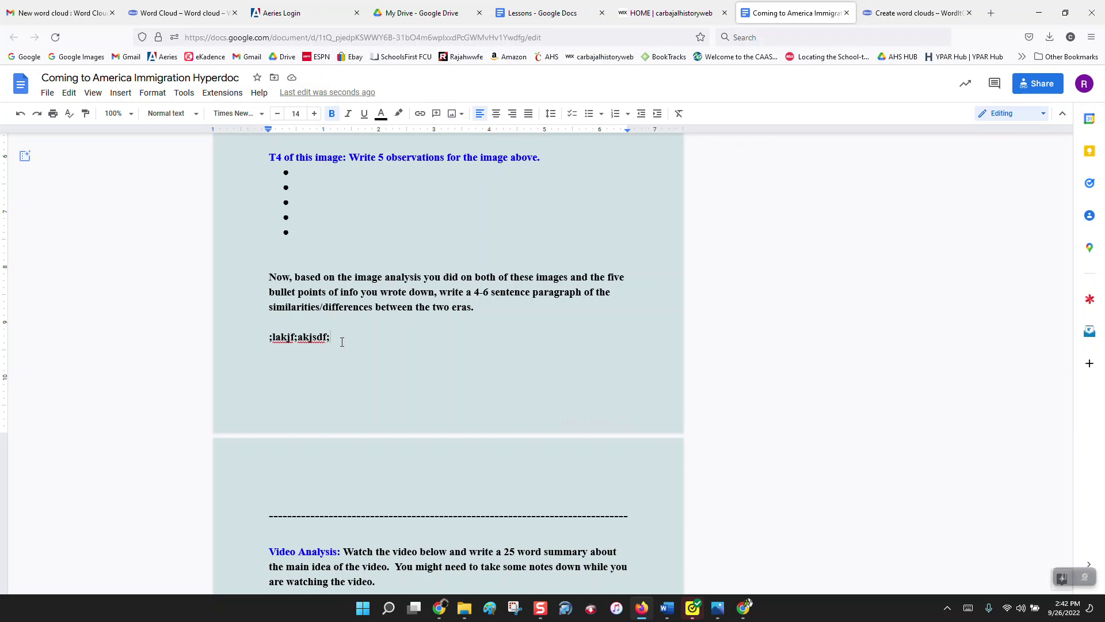
left_click_drag(342, 342, 271, 336)
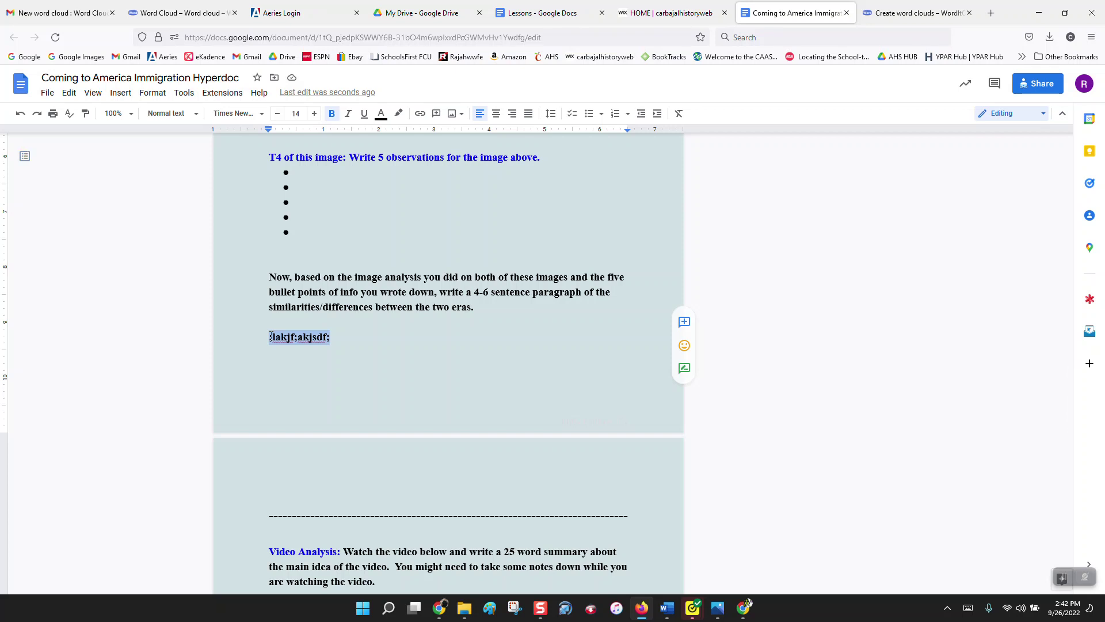
key("BackSpace")
scroll(271, 335, "down", 5)
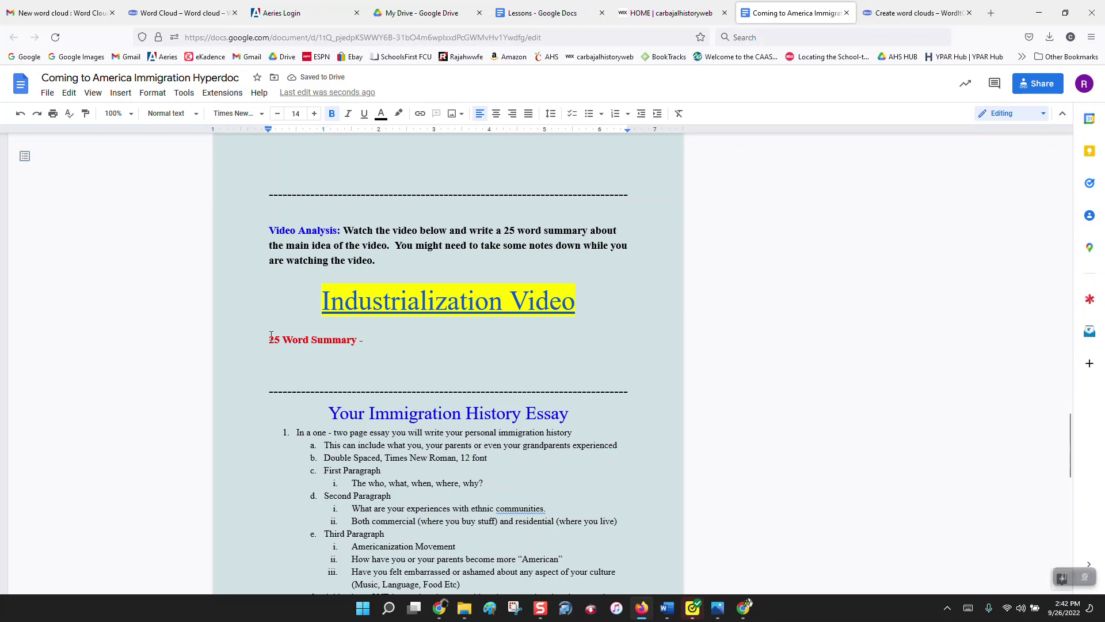
left_click(417, 302)
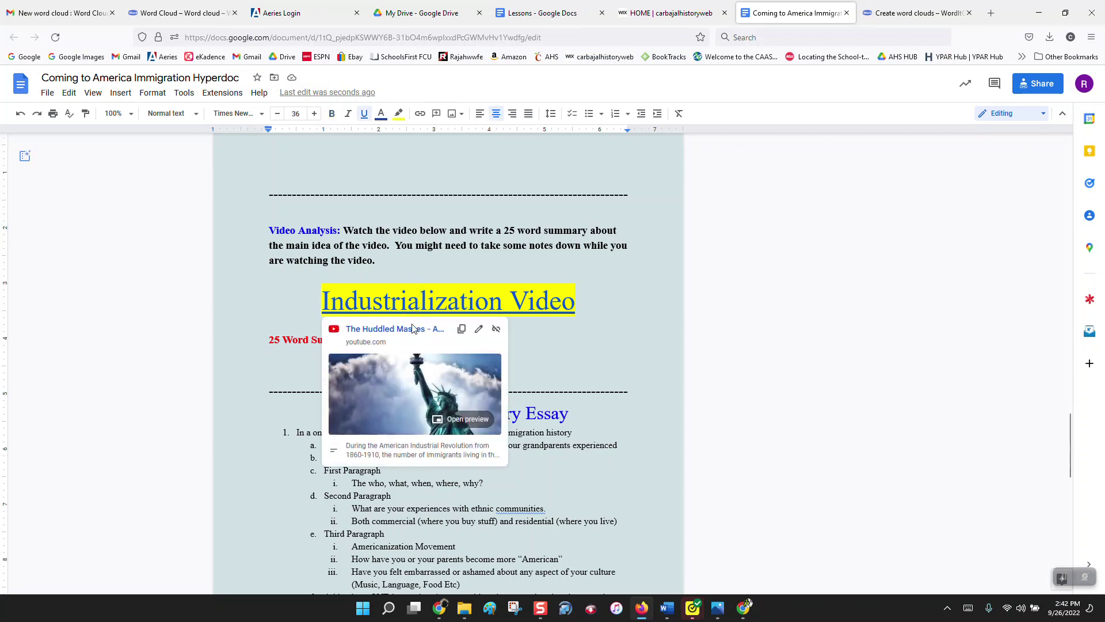
left_click(409, 328)
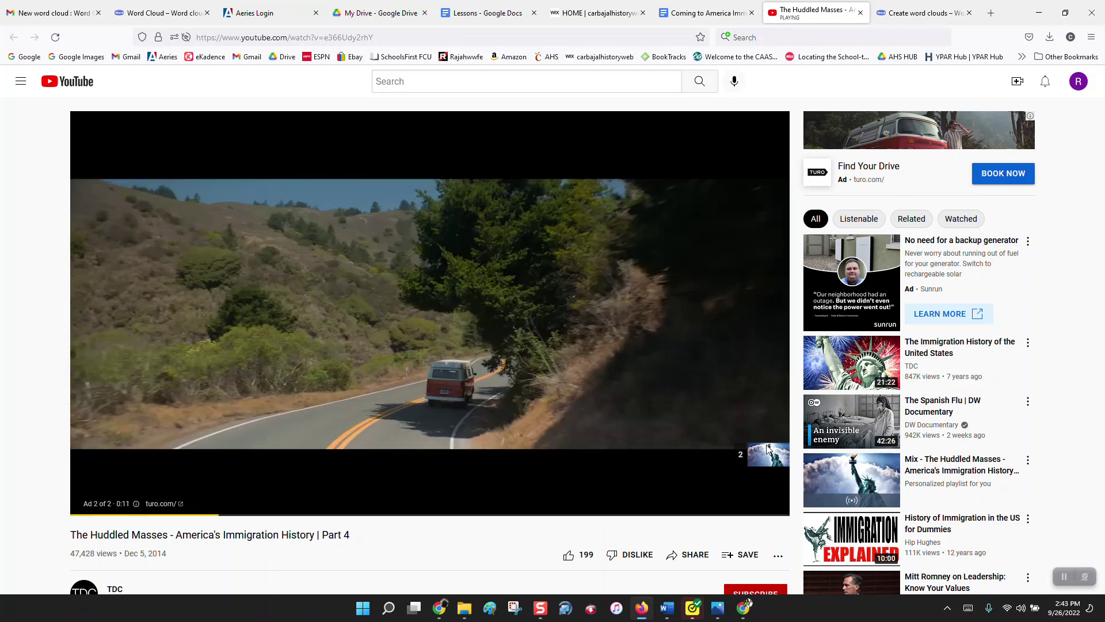
left_click_drag(768, 449, 754, 414)
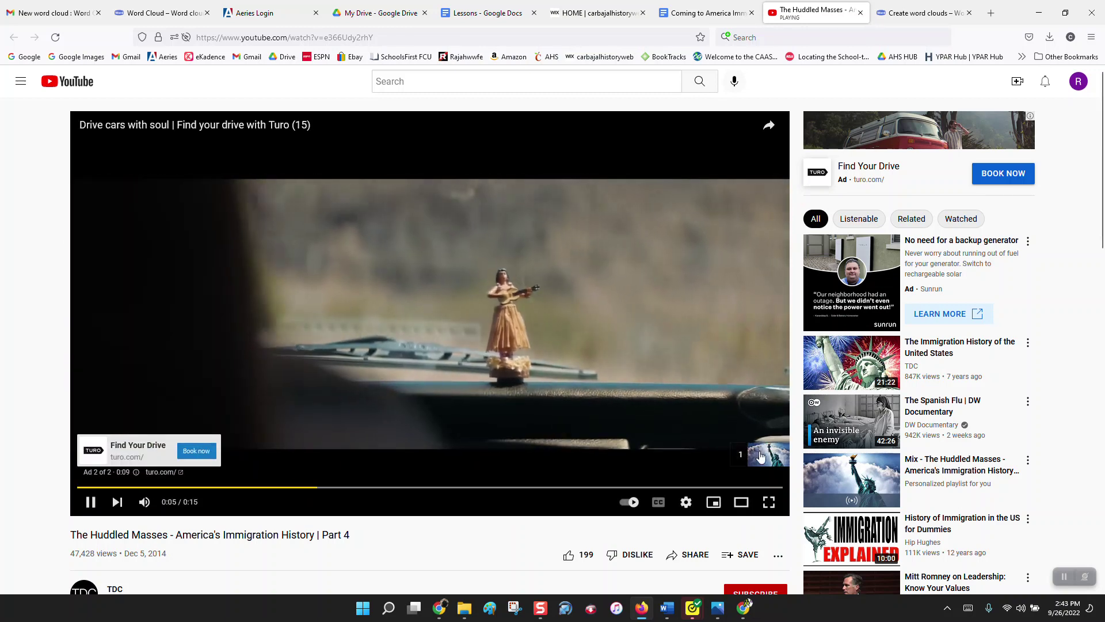
left_click(760, 455)
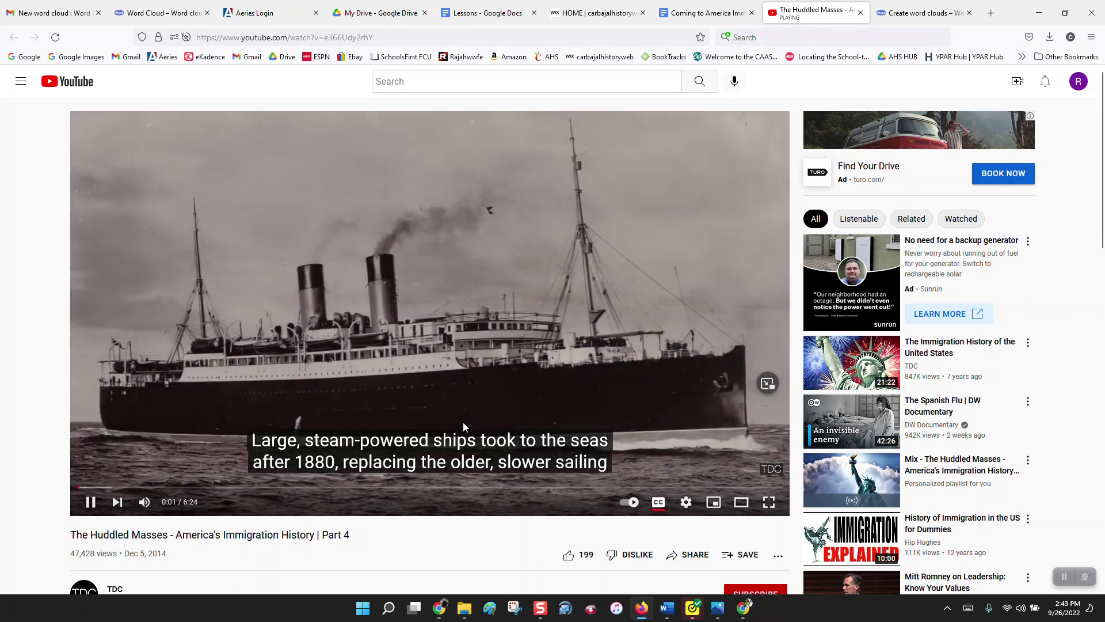
left_click(88, 511)
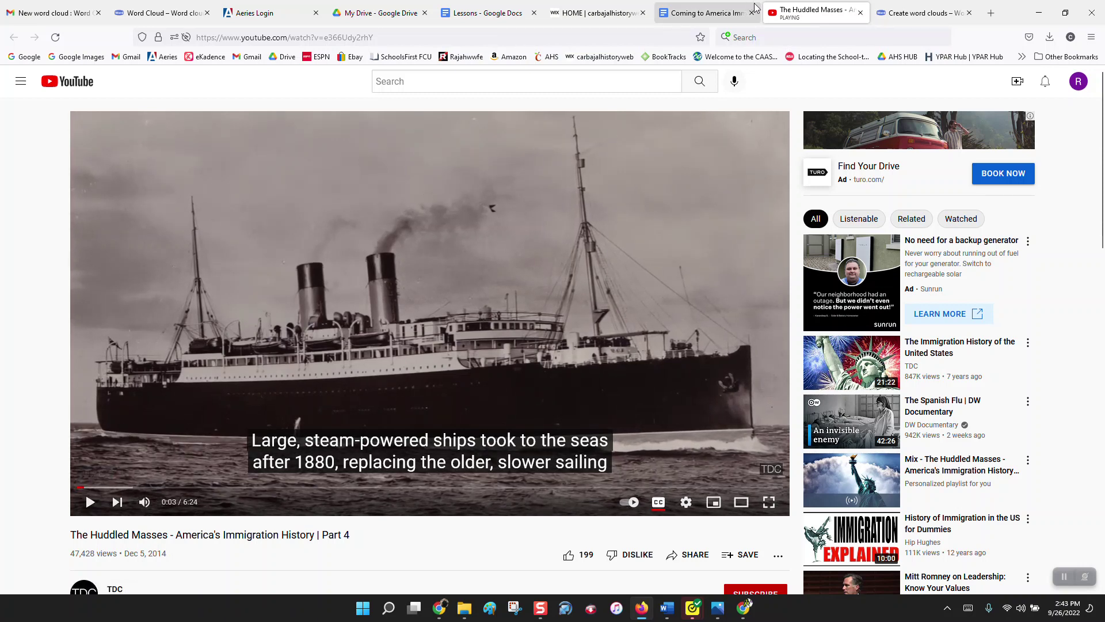
left_click(861, 12)
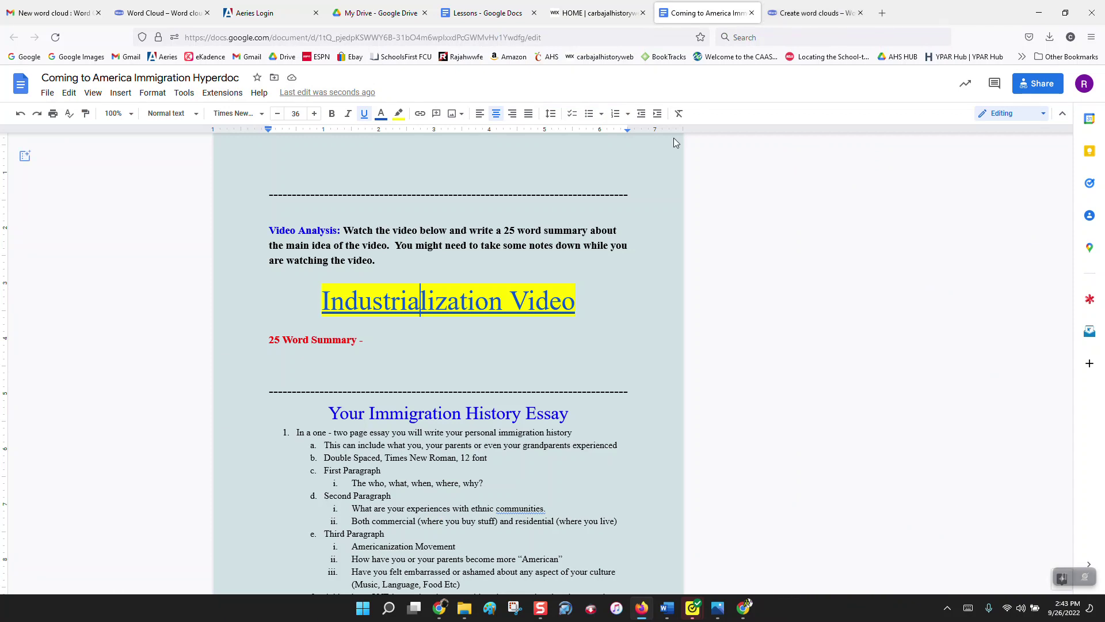
Step: Type the placeholder text 'f;lksdf;laskdf' on the line under 25 Word Summary
scroll(650, 201, "down", 1)
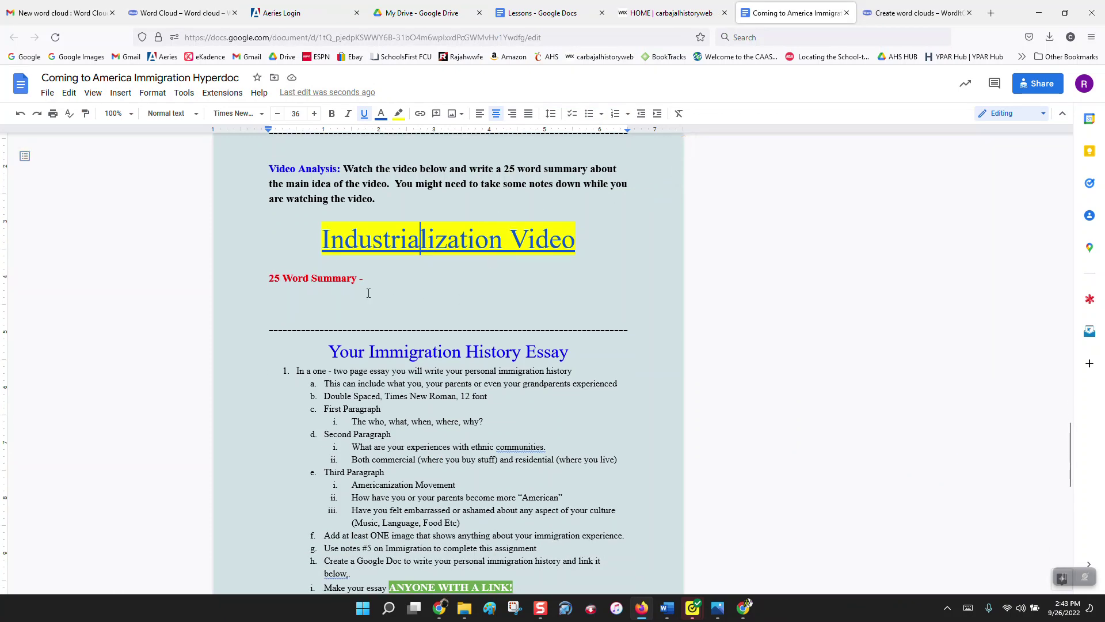
left_click(313, 297)
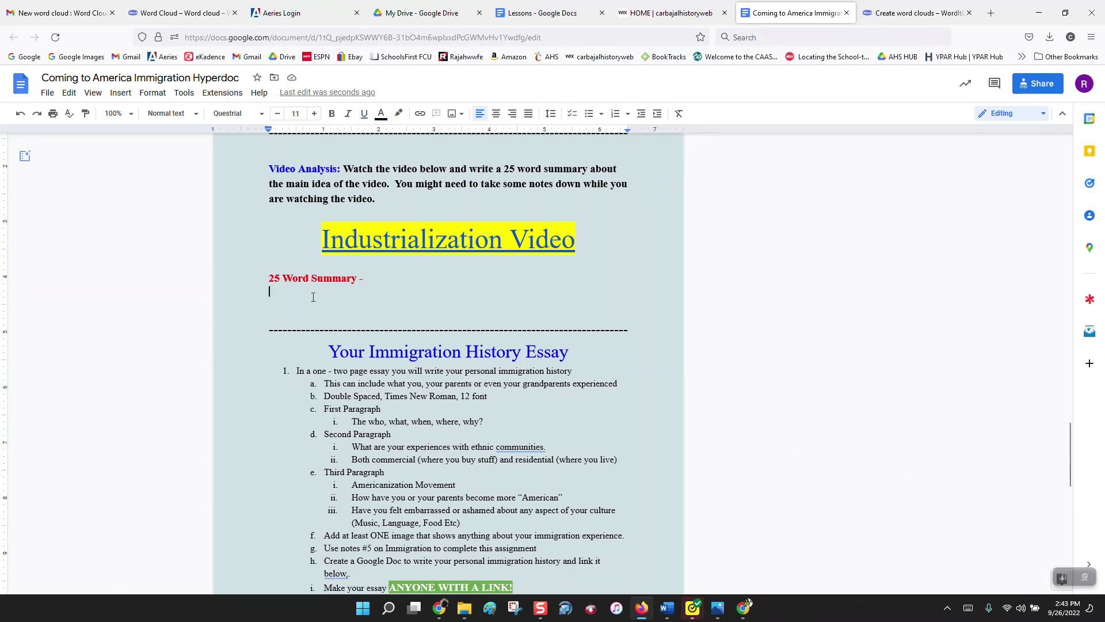
type("f;lksdf;laskdf")
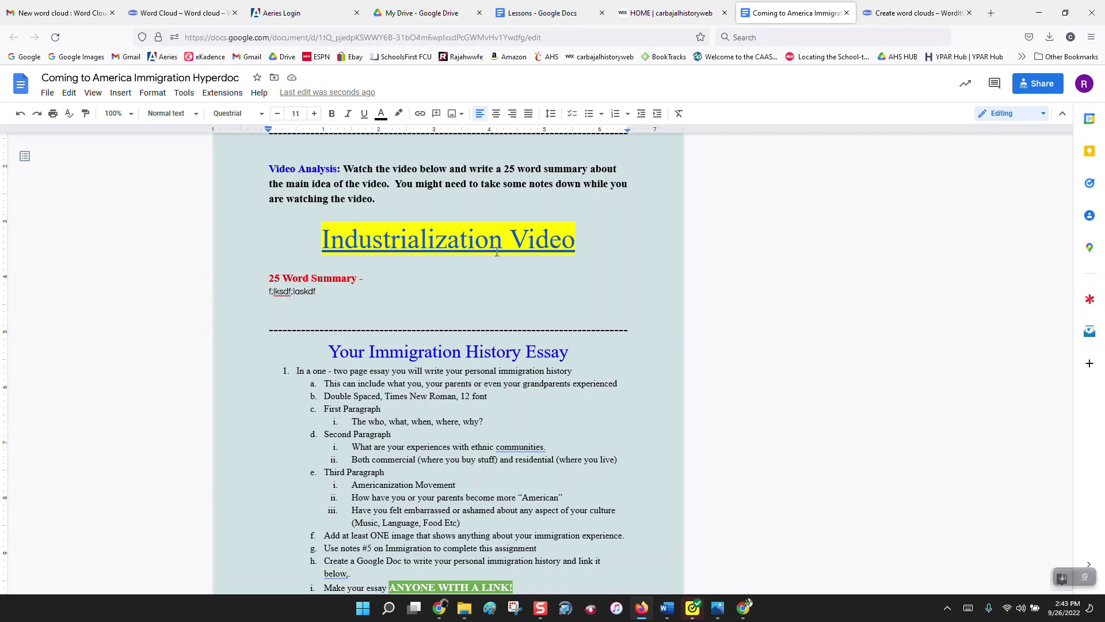
scroll(497, 252, "down", 3)
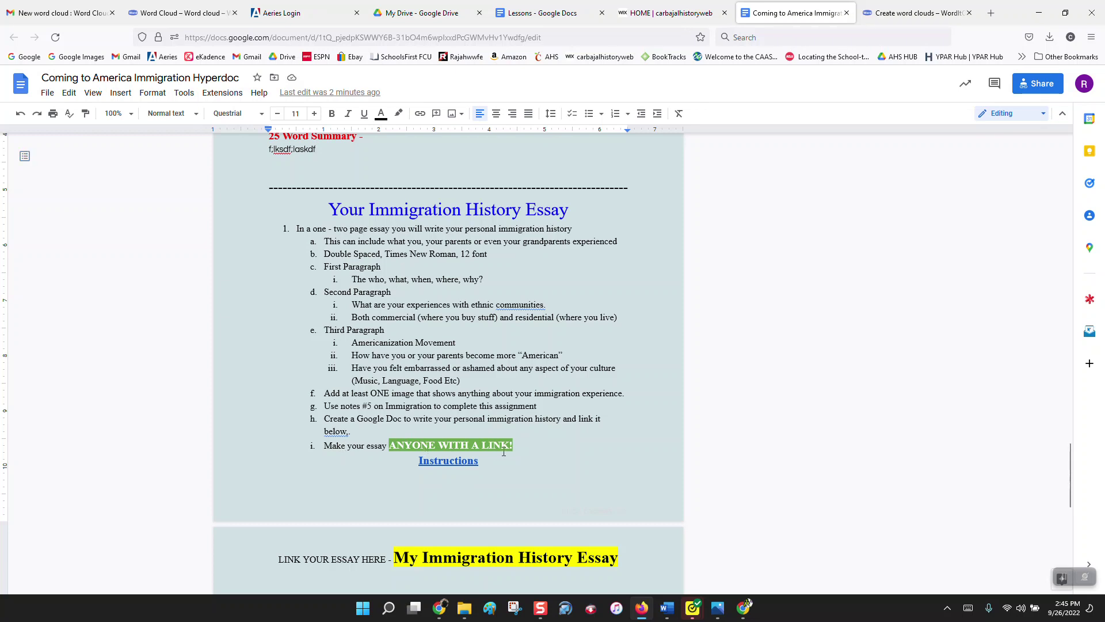
Step: Open the Immigration History Essay instructions link in a new tab, close it, and go to My Drive
left_click(459, 460)
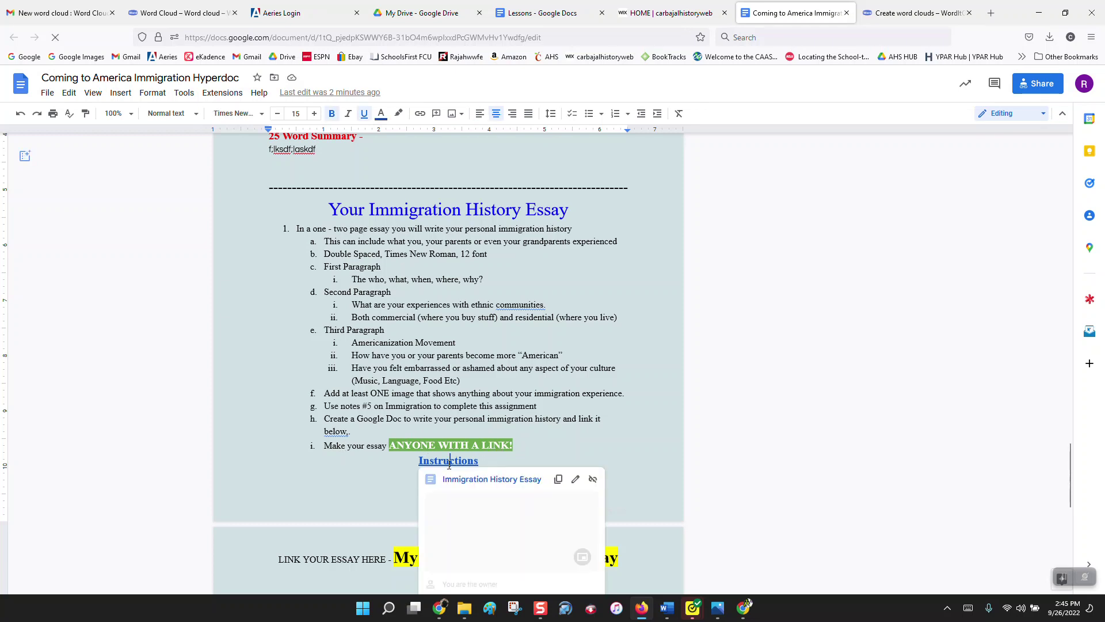
left_click(474, 483)
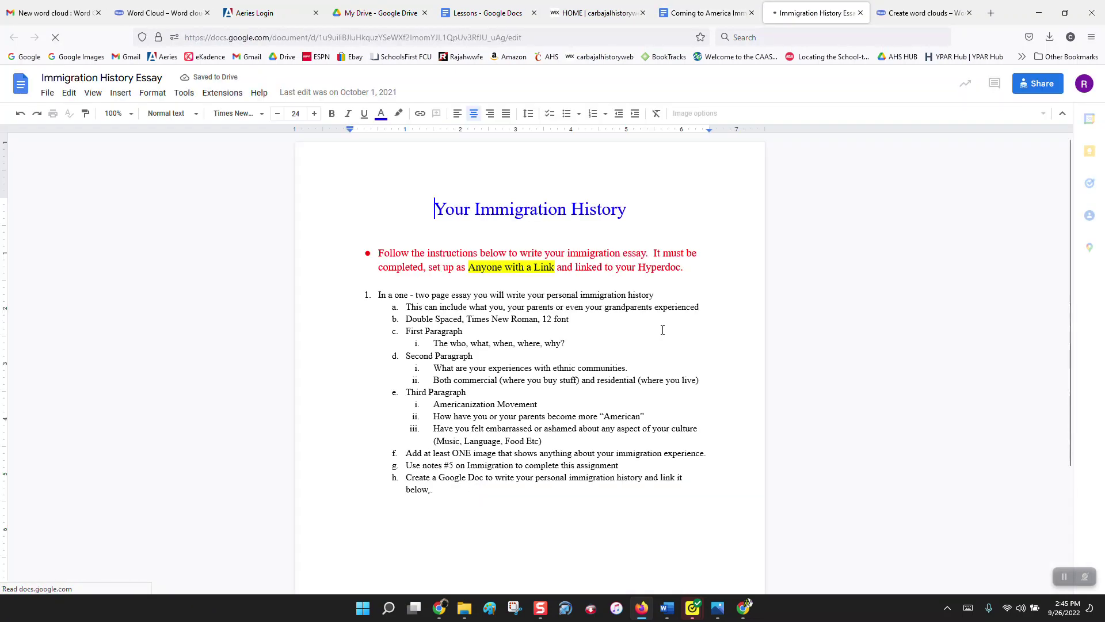
left_click(860, 12)
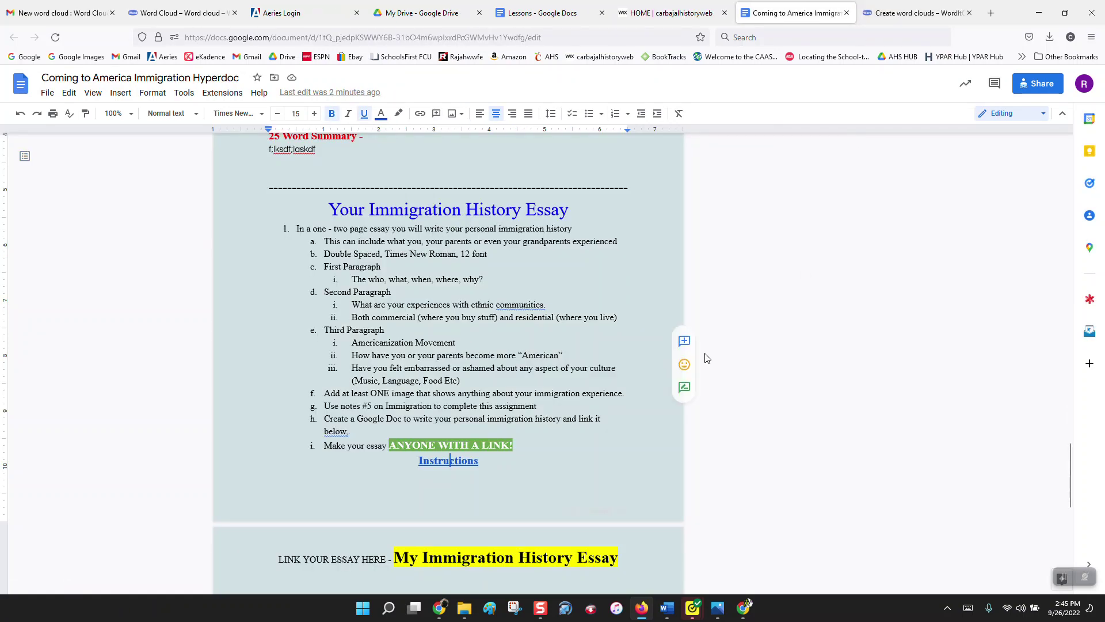
left_click(426, 13)
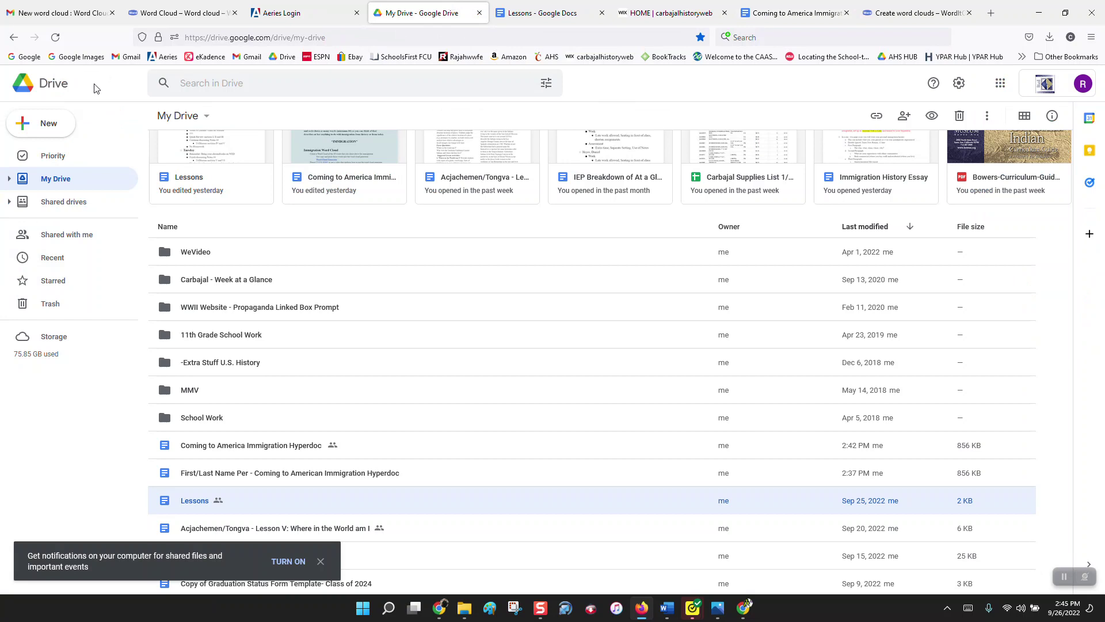
Step: Create a blank Google Doc named 'My Immigration History' and open its Share settings
left_click(52, 123)
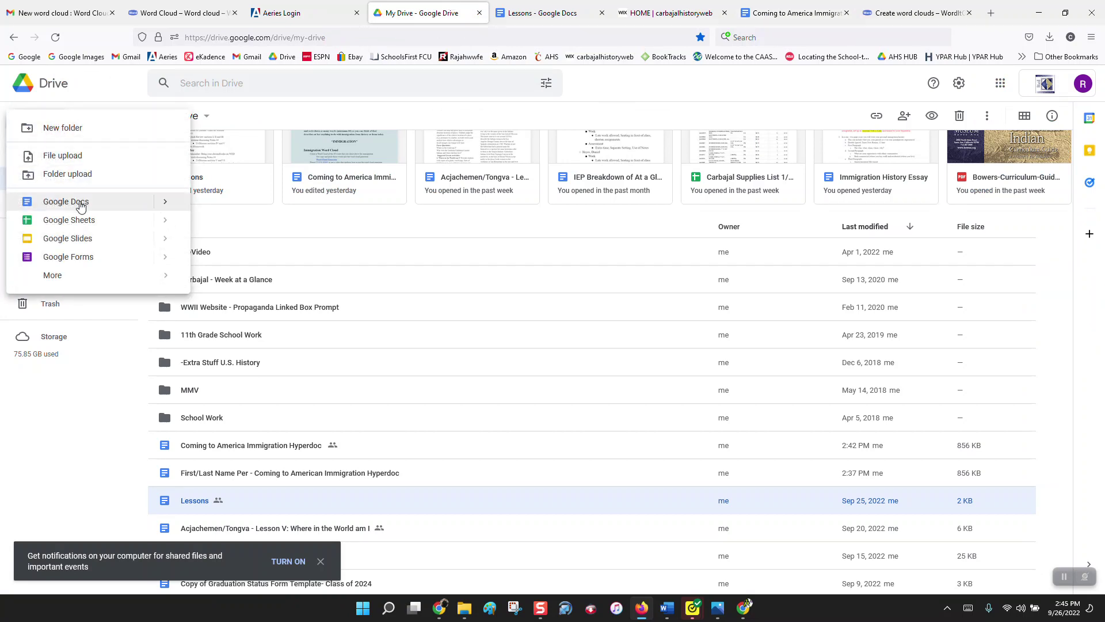
left_click(81, 202)
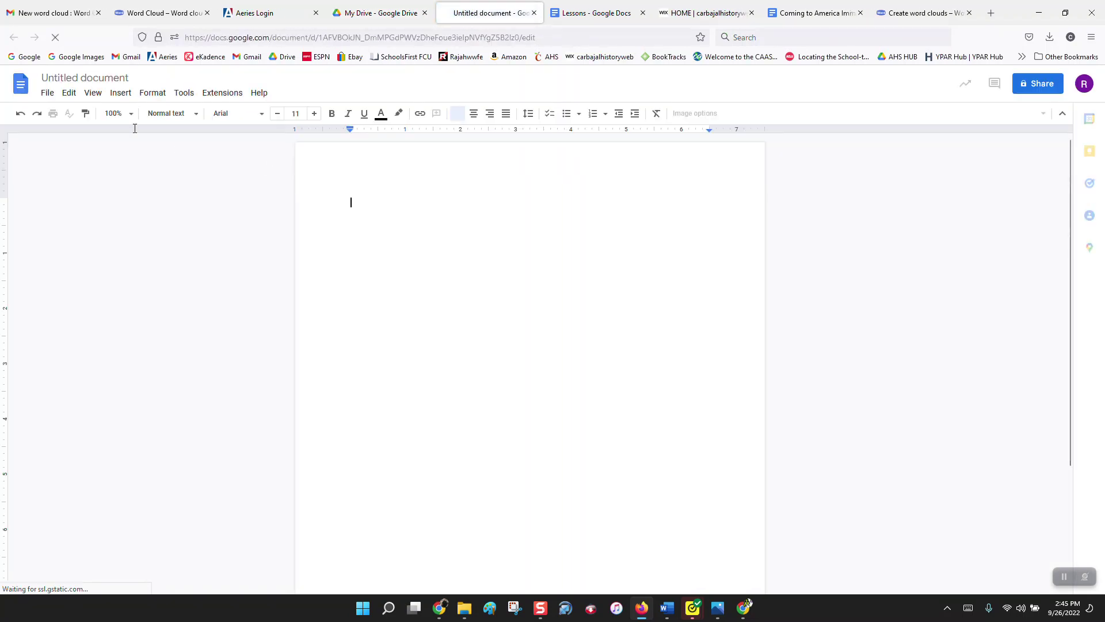
left_click(94, 83)
left_click(94, 83)
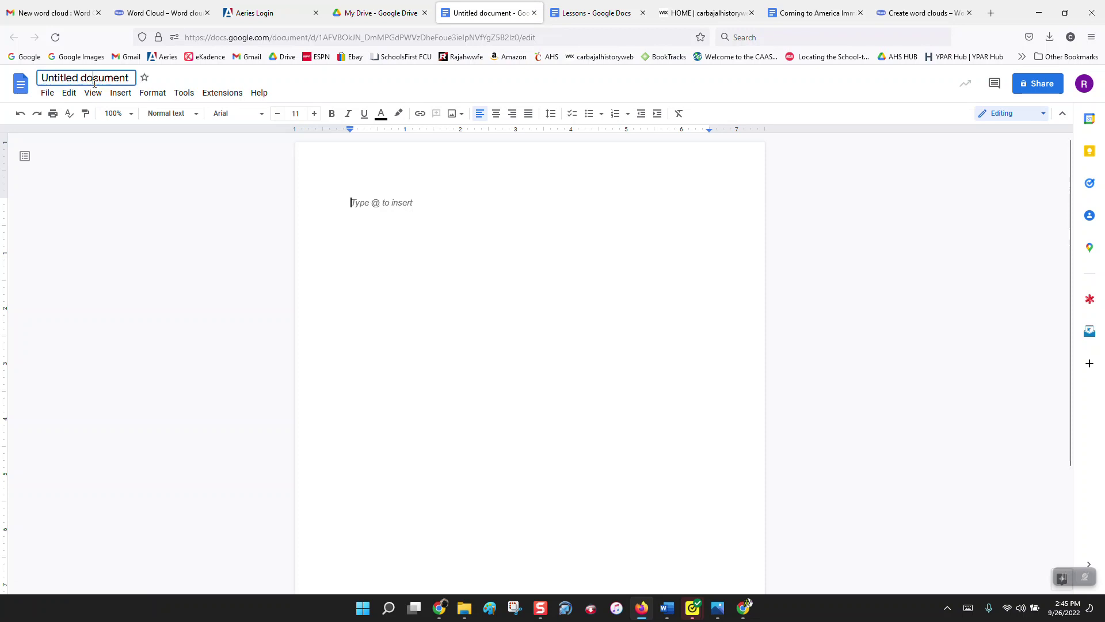
type("My")
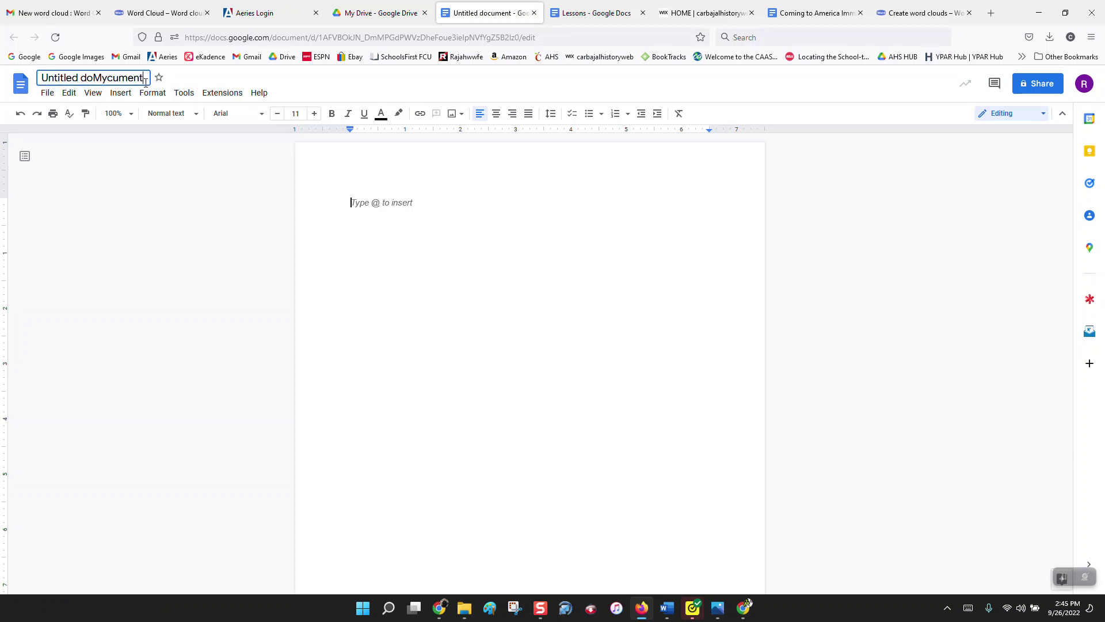
left_click_drag(146, 81, 2, 86)
type("My I")
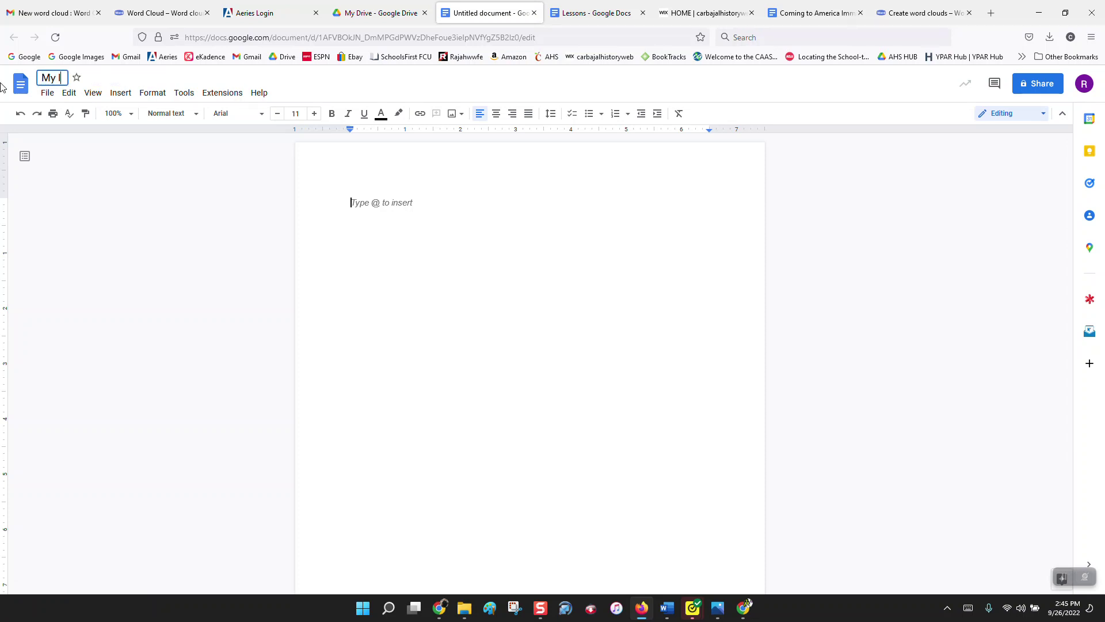
type("mmigration Histo")
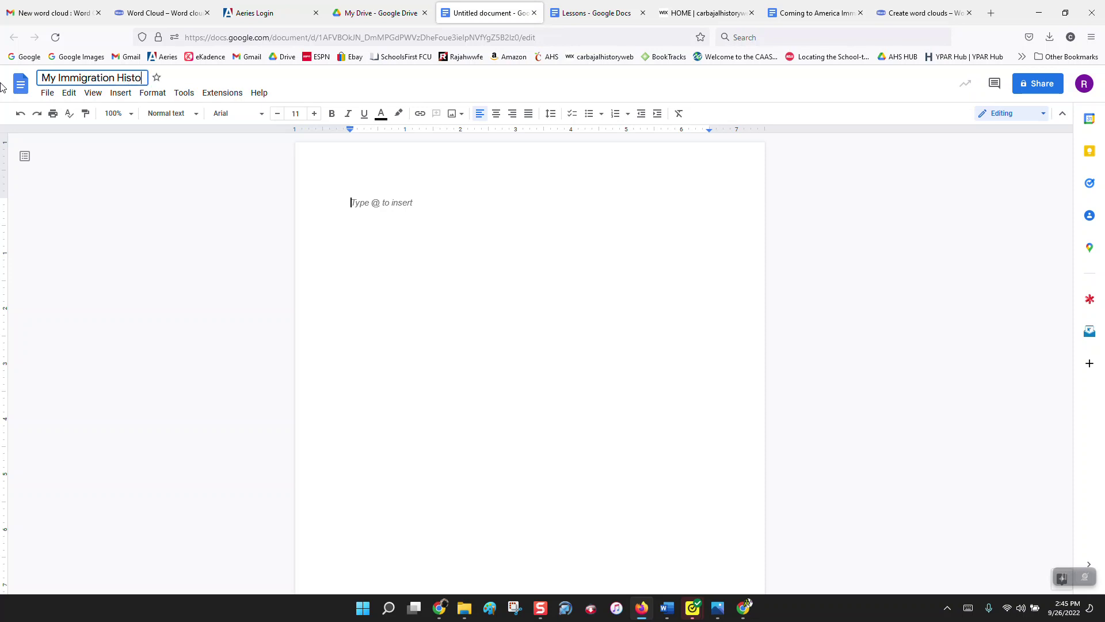
type("ry")
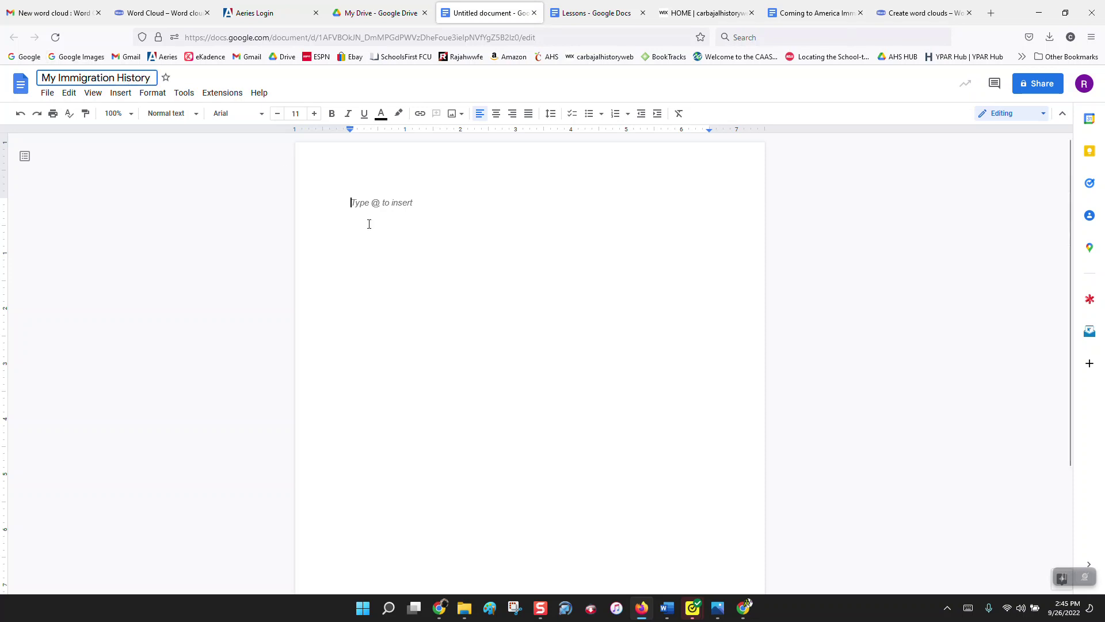
left_click(367, 222)
left_click(1035, 90)
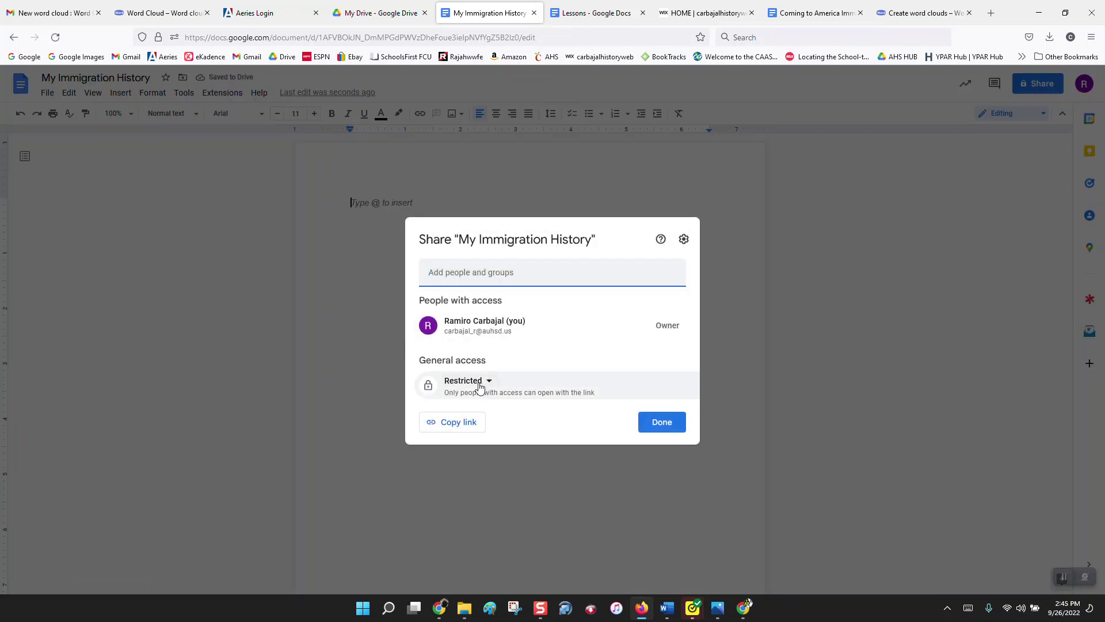
Step: Change general access to anyone with the link and close the sharing settings
left_click(479, 385)
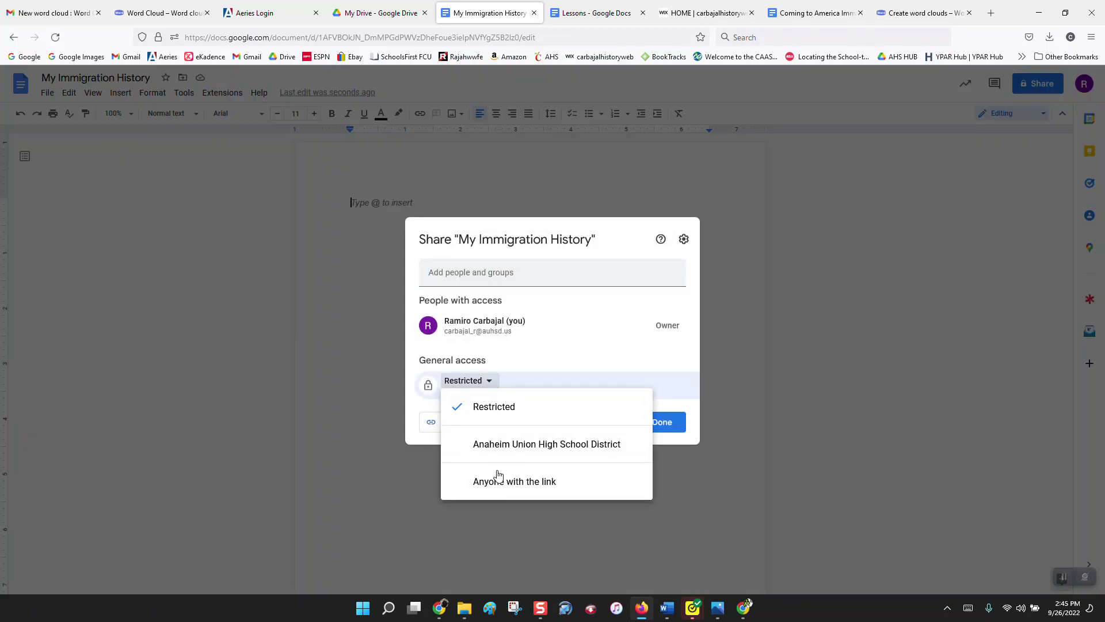
left_click(496, 478)
left_click(662, 422)
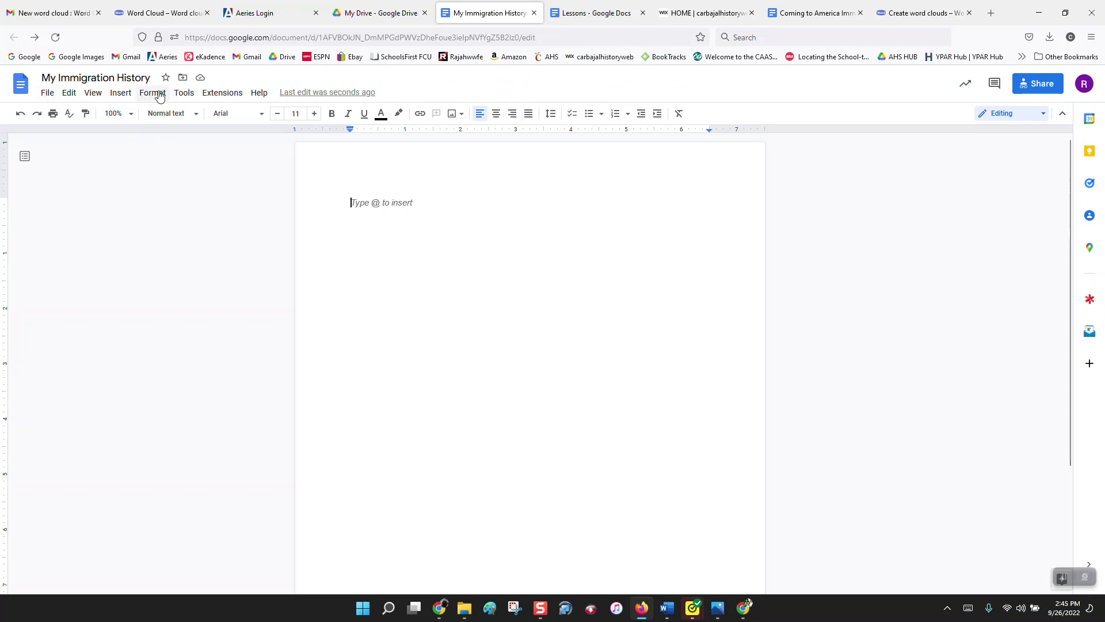
Step: Copy the new My Immigration History document's URL from the address bar
left_click(307, 38)
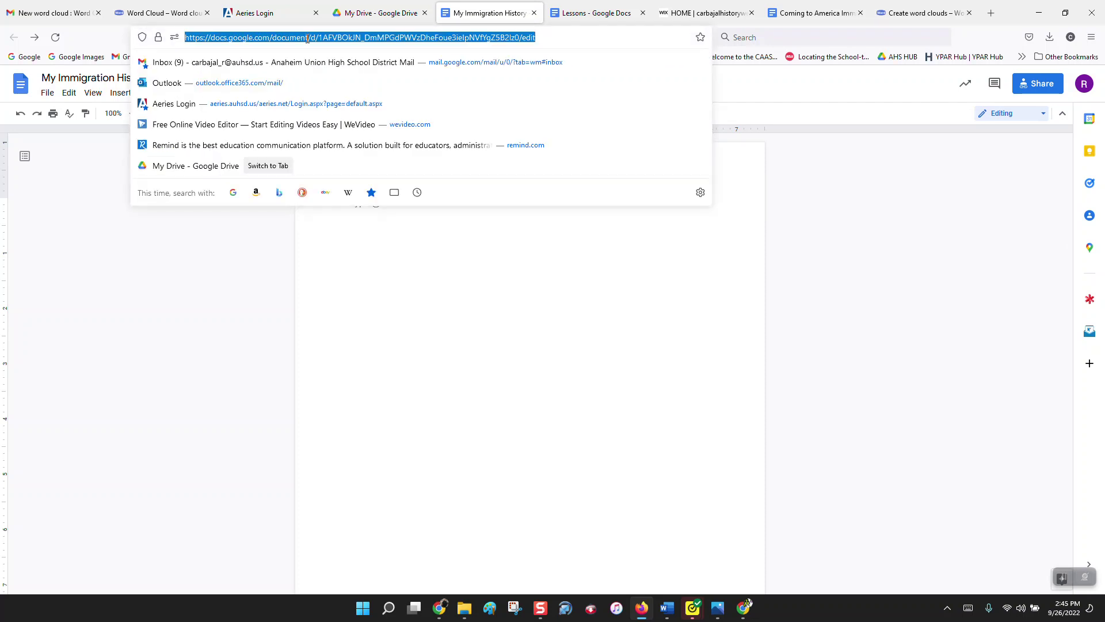
right_click(308, 38)
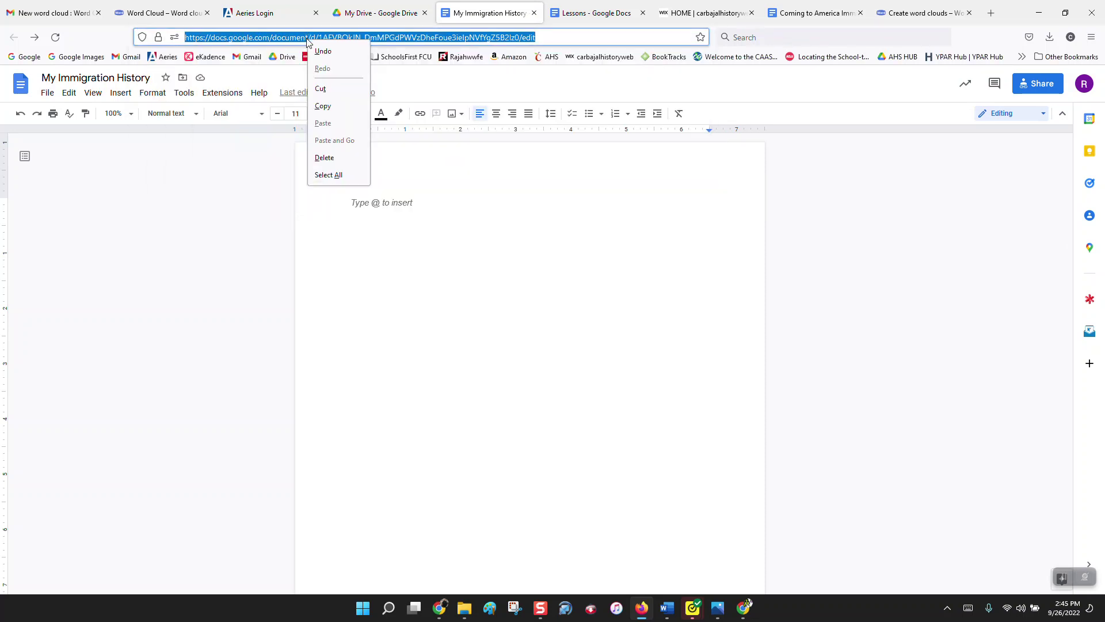
left_click(323, 107)
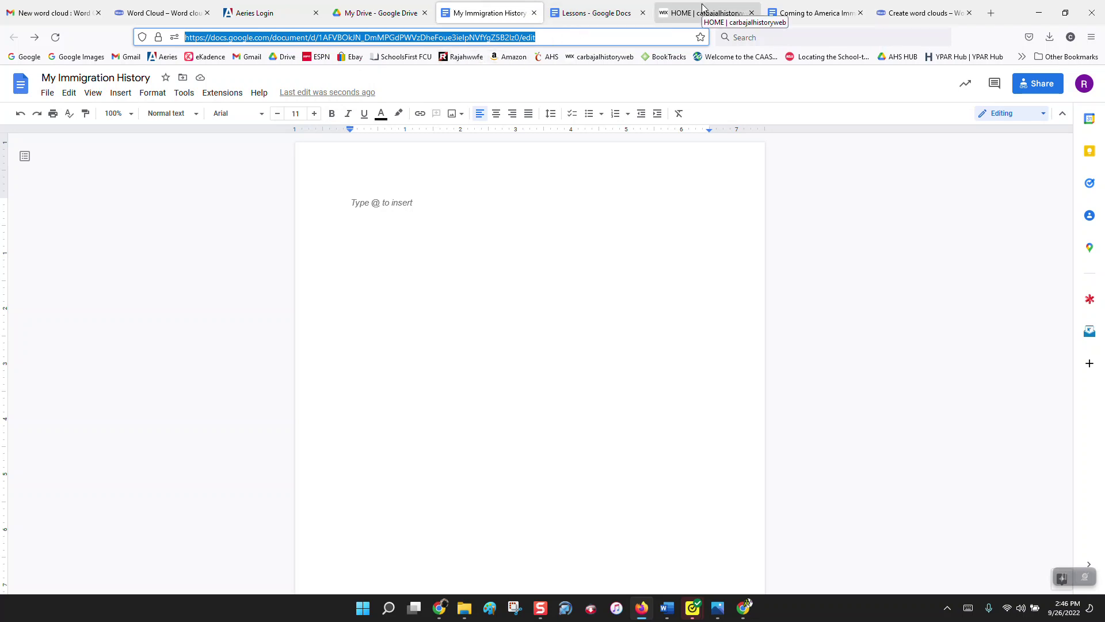
Step: Link the hyperdoc's 'My Immigration History Essay' title to the copied document URL
left_click(795, 4)
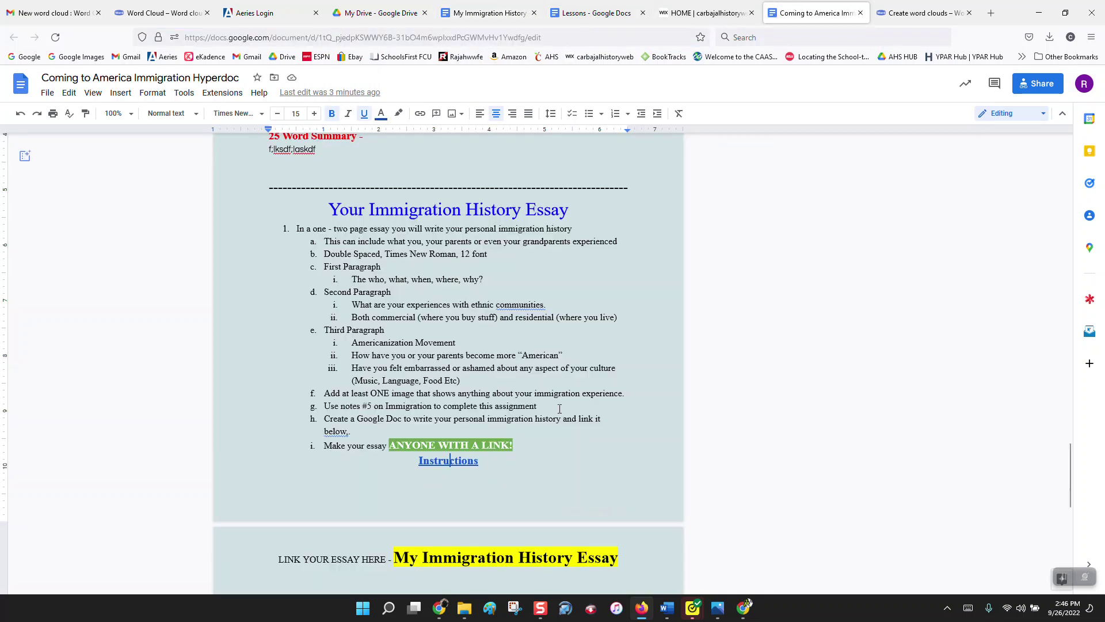
scroll(559, 409, "down", 2)
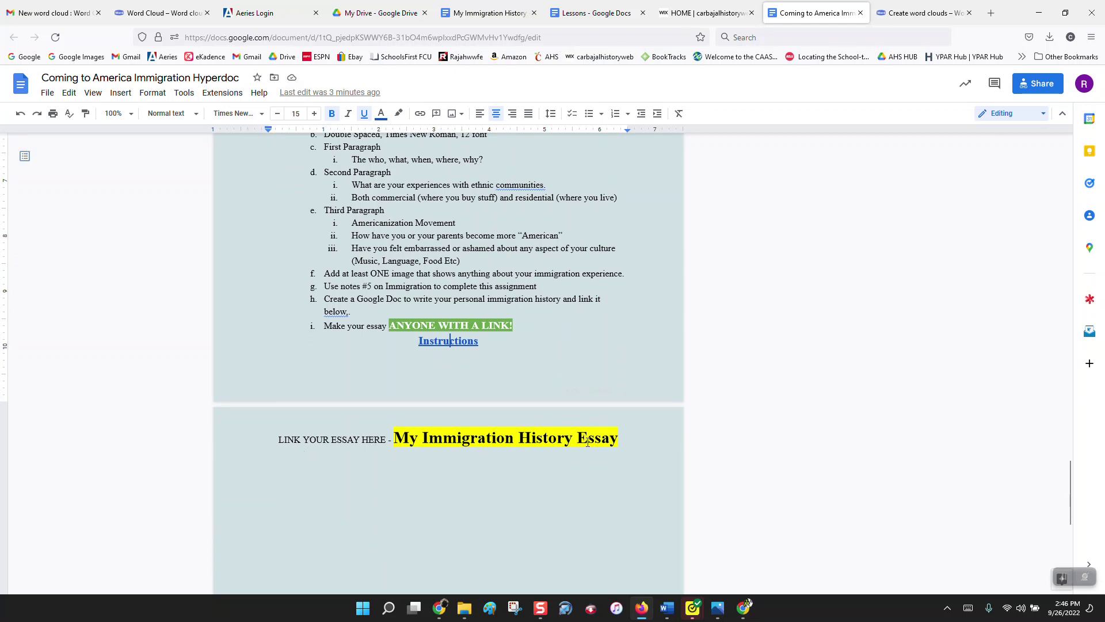
left_click_drag(619, 439, 395, 438)
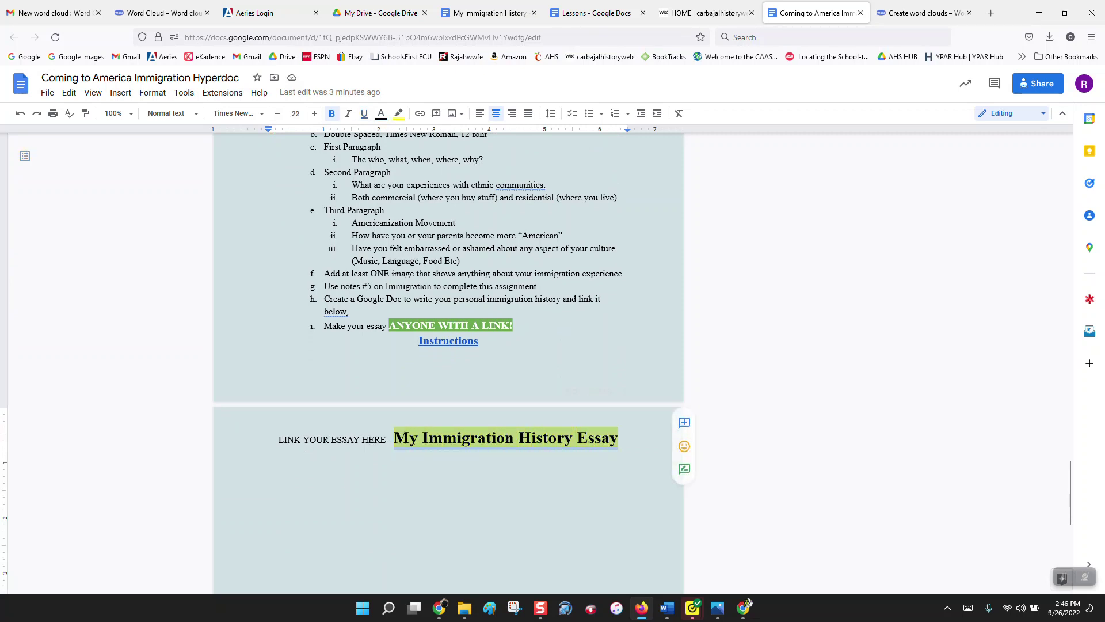
right_click(424, 441)
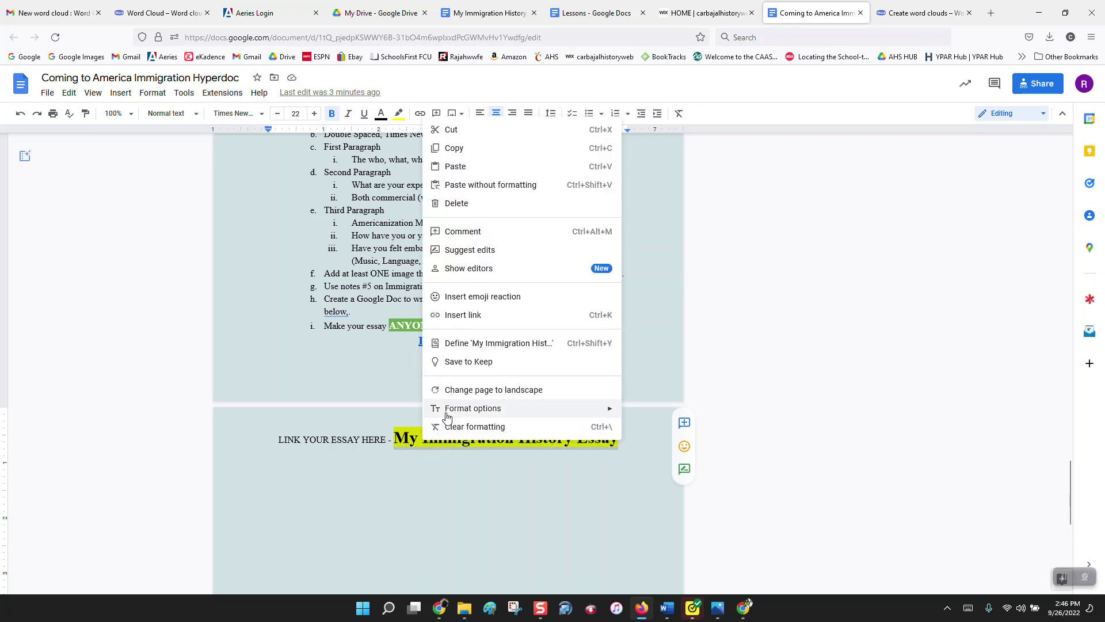
left_click(464, 316)
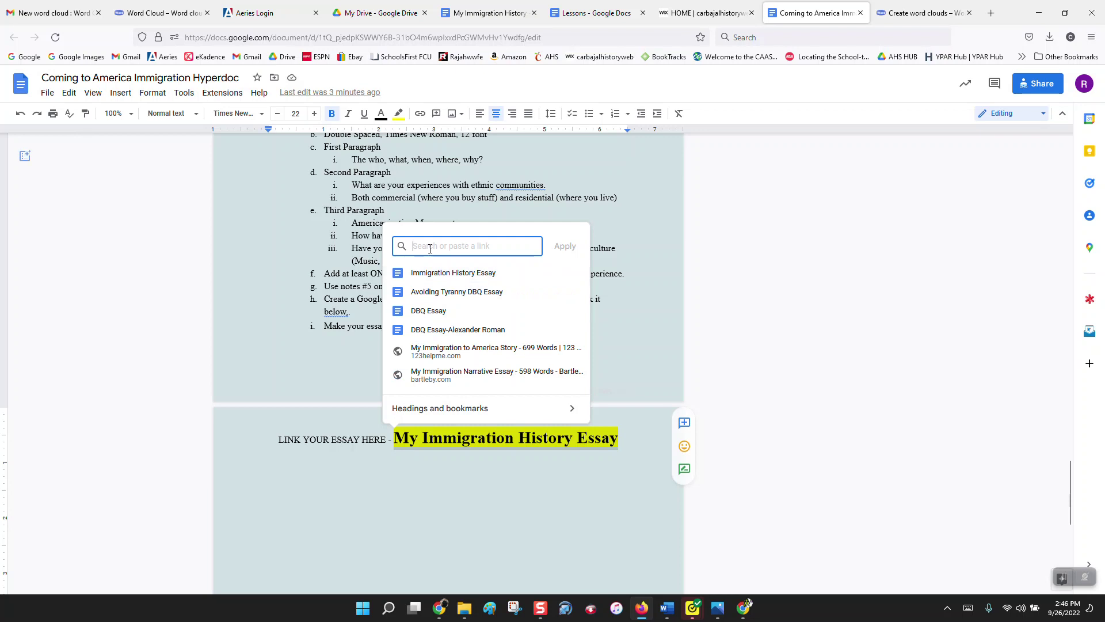
key("ctrl+v")
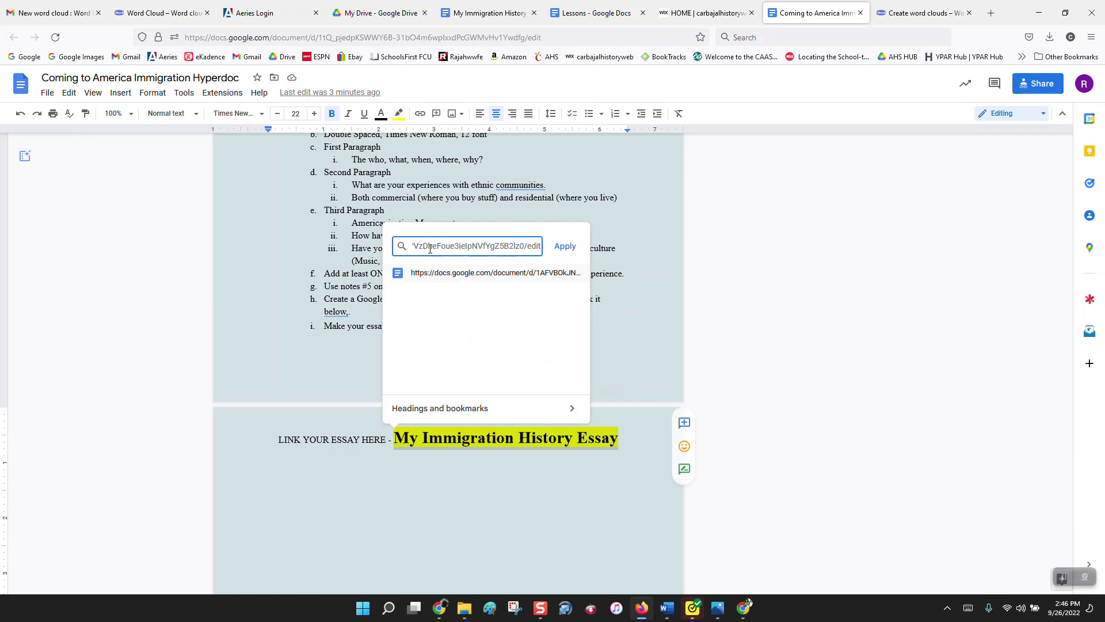
left_click(565, 246)
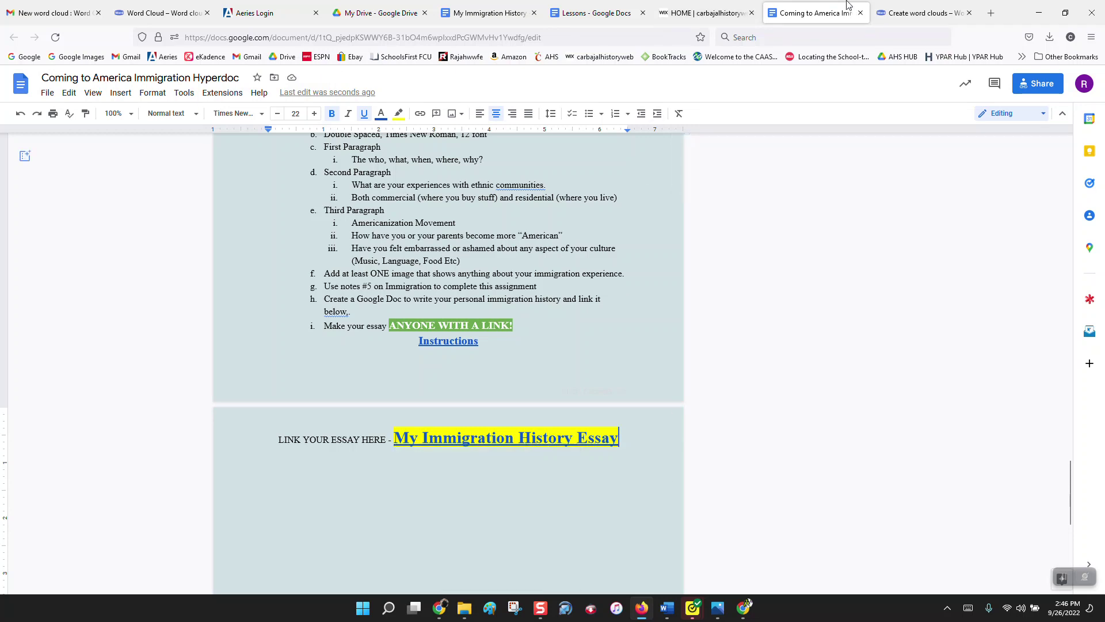
Step: Type test text 'asl;dkjf;alskdjf' in My Immigration History, close it, and return to the hyperdoc
left_click(505, 8)
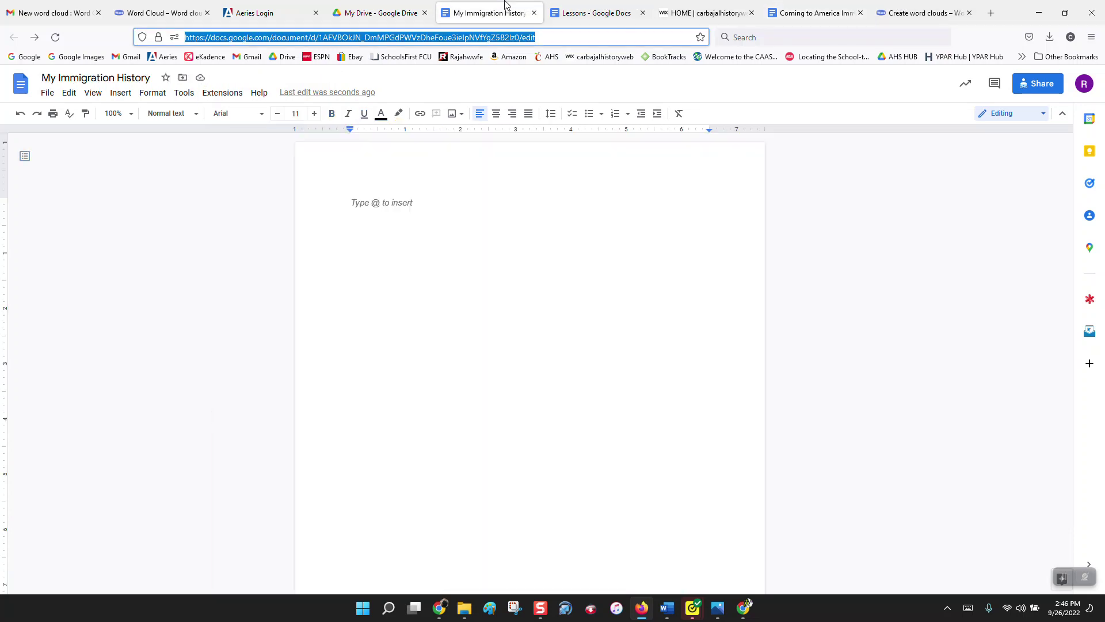
type("asl;dkjf;alskdjf")
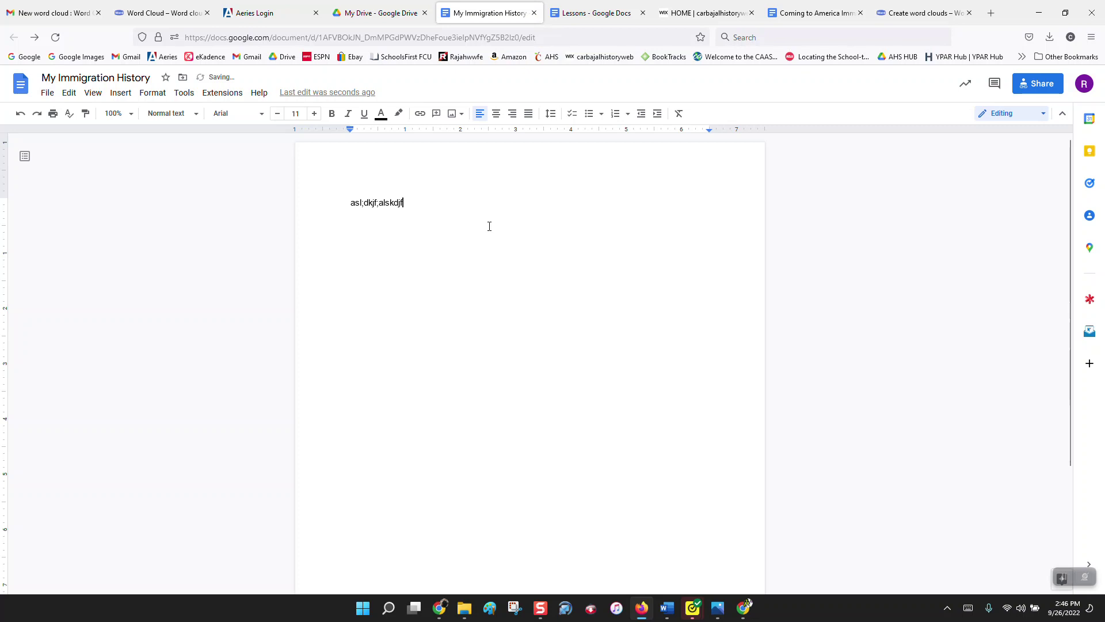
left_click(535, 13)
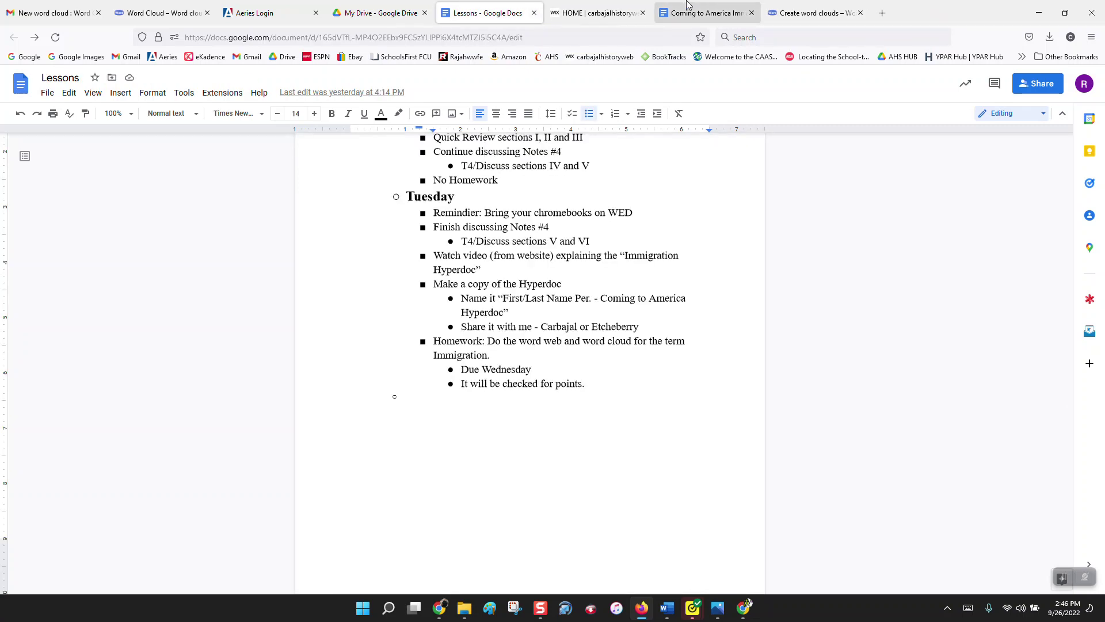
left_click(723, 12)
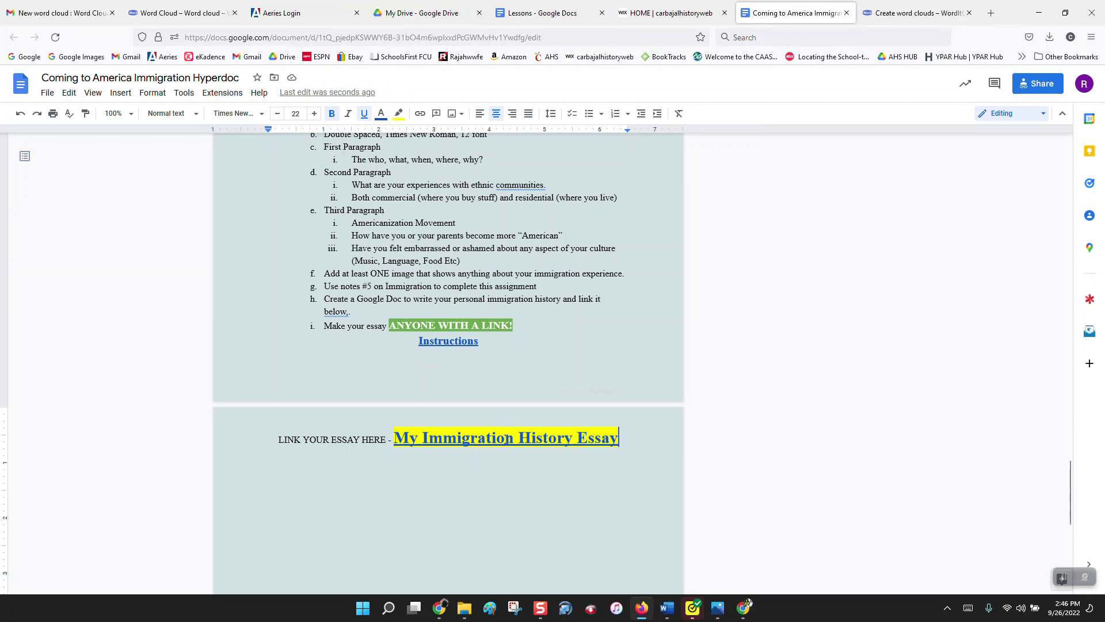
Step: Follow the hyperdoc's essay link to open My Immigration History, then close that document
left_click(487, 439)
left_click(486, 456)
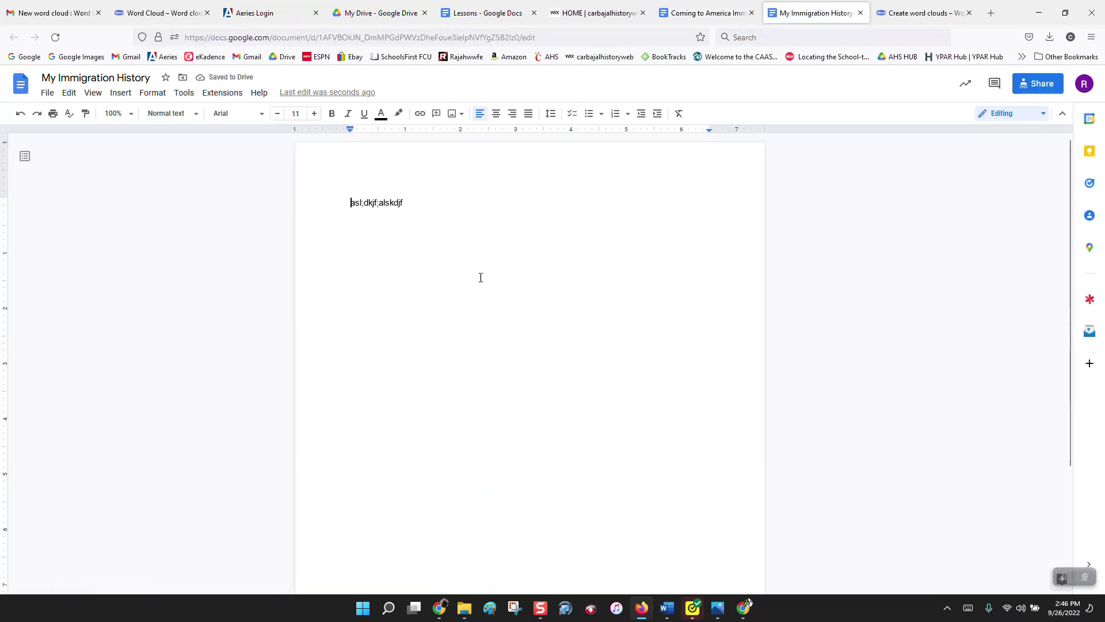
left_click(861, 14)
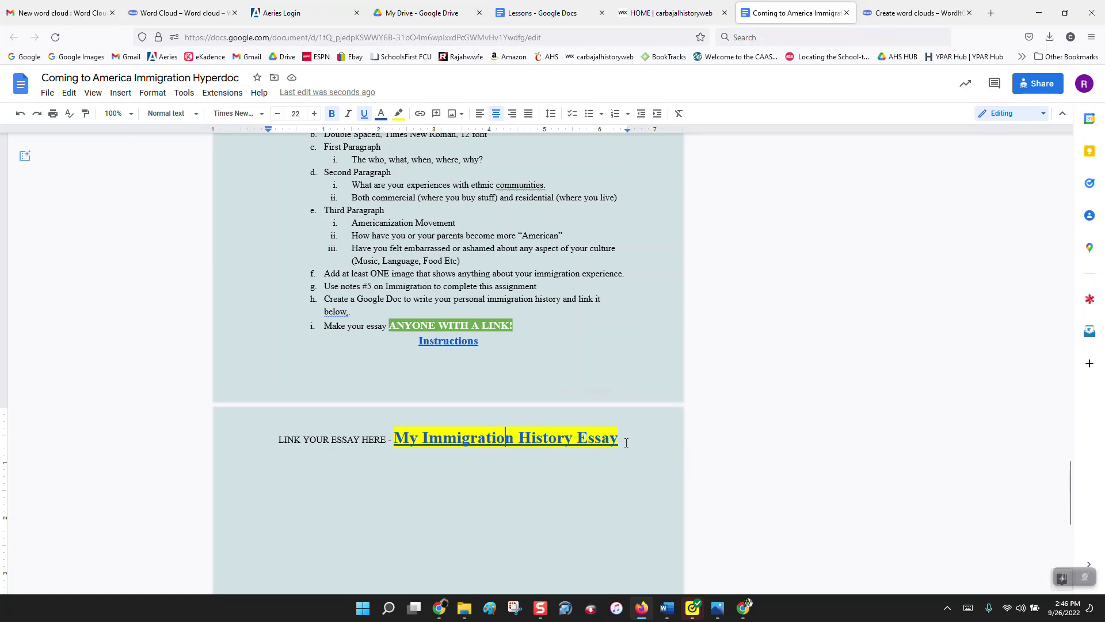
scroll(627, 442, "up", 20)
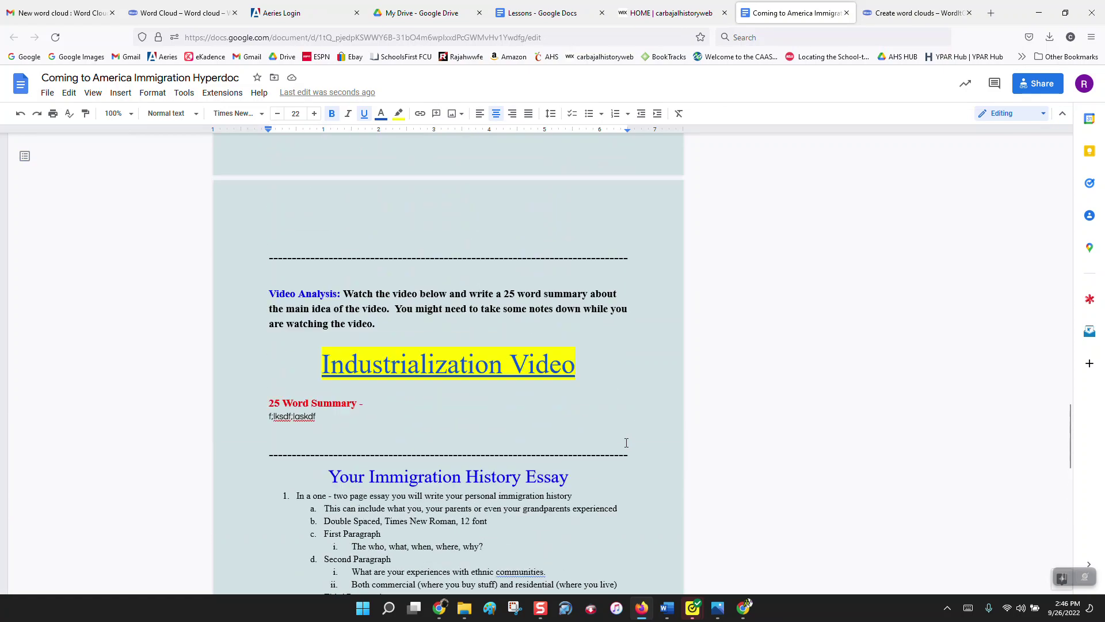
scroll(627, 442, "up", 5)
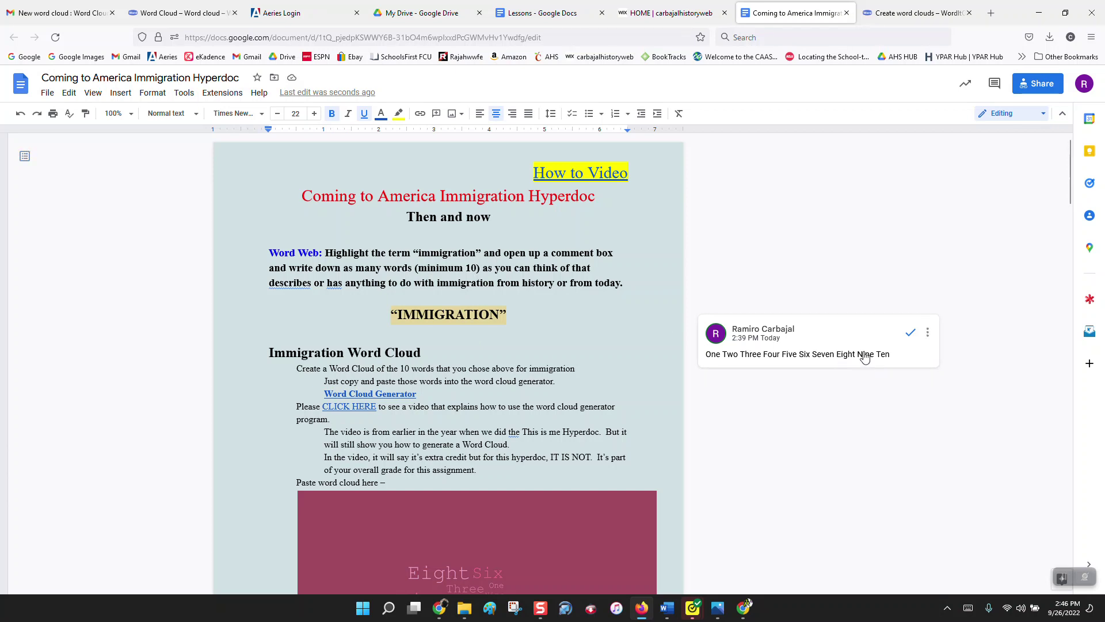
scroll(865, 357, "down", 3)
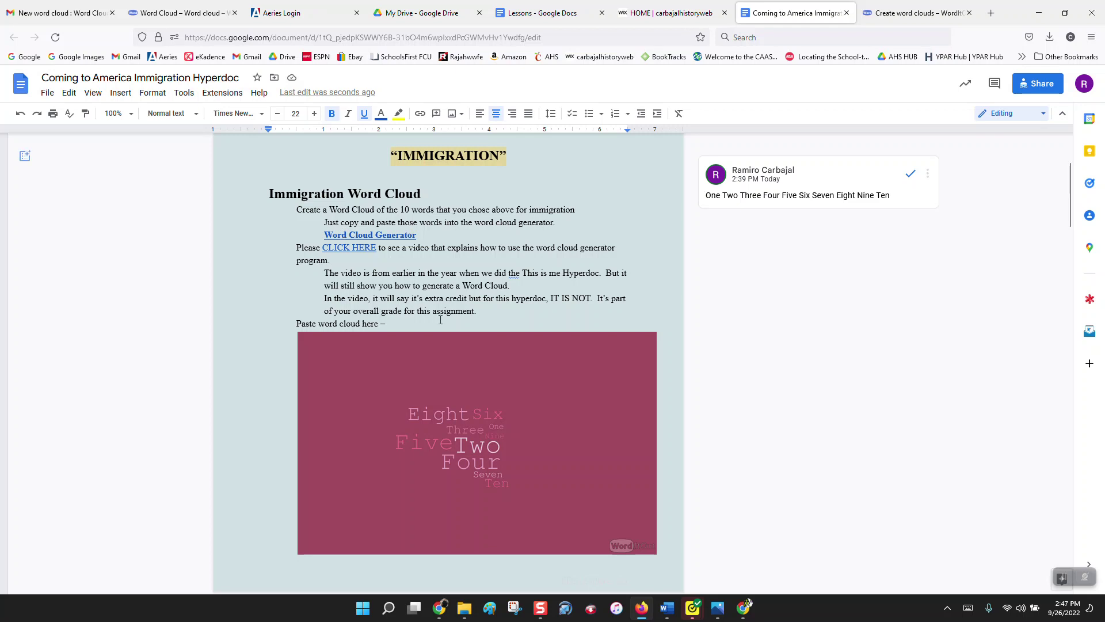
scroll(440, 319, "down", 7)
scroll(440, 319, "down", 7)
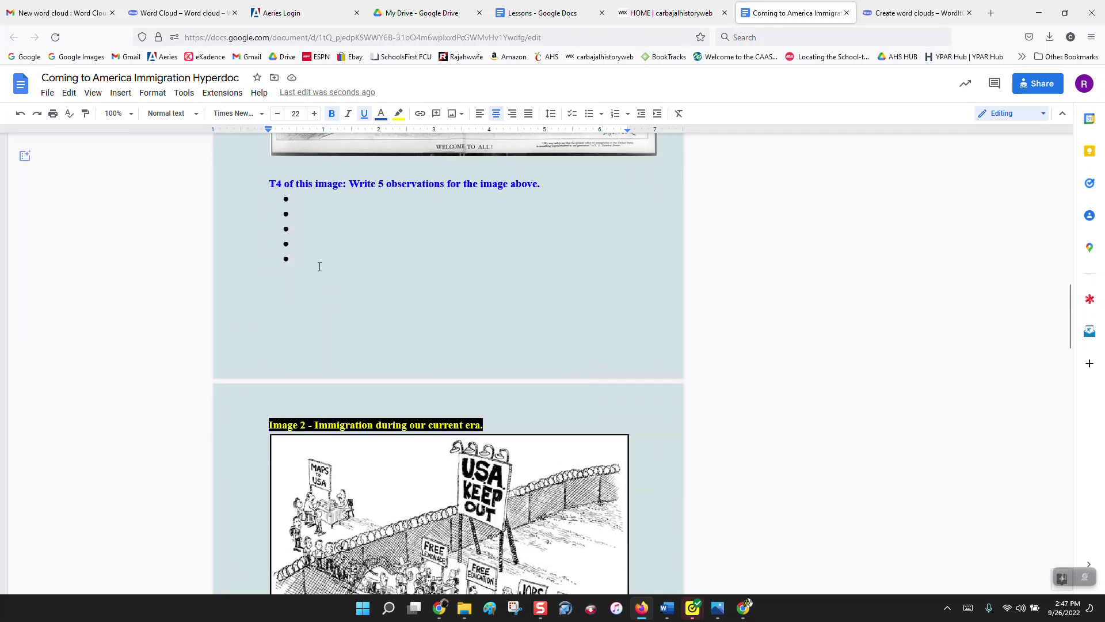
scroll(528, 369, "down", 4)
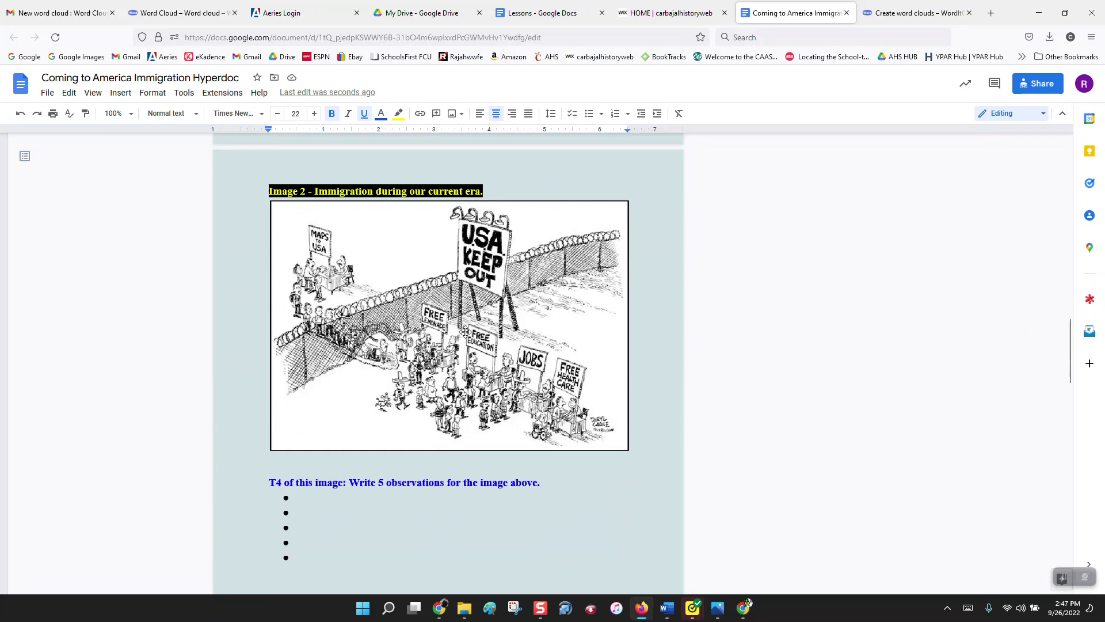
scroll(471, 328, "down", 3)
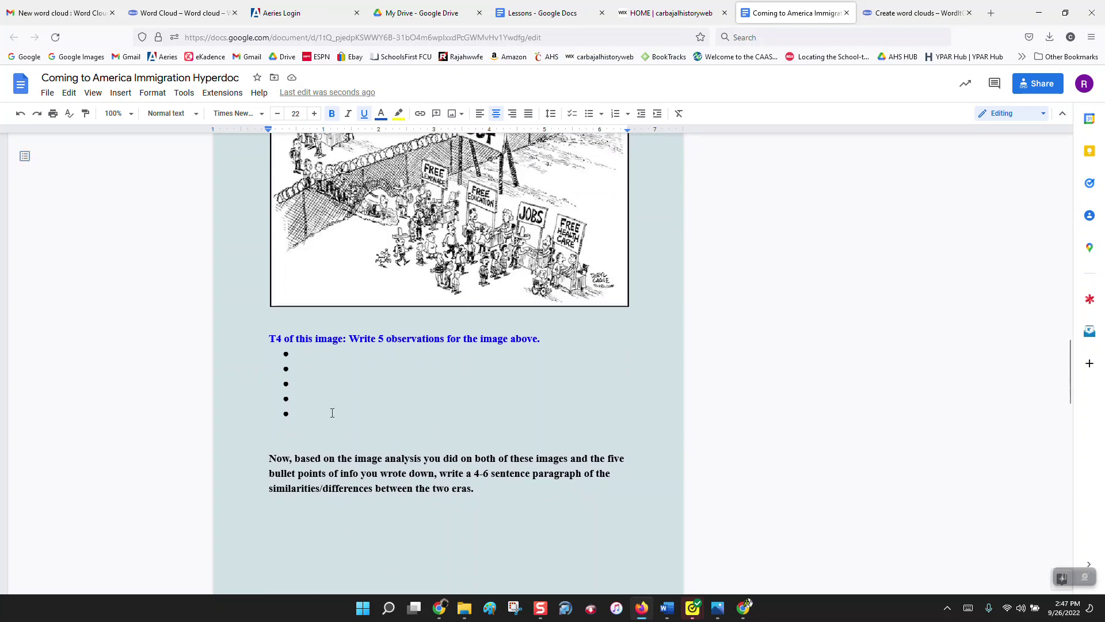
scroll(330, 409, "down", 3)
scroll(332, 413, "down", 2)
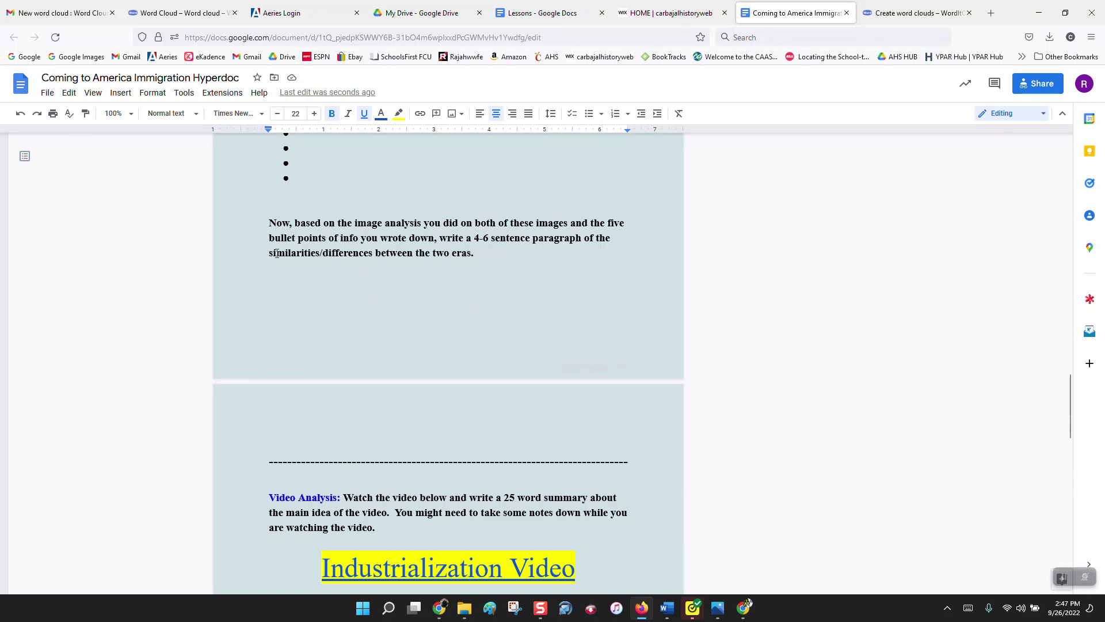
left_click(305, 291)
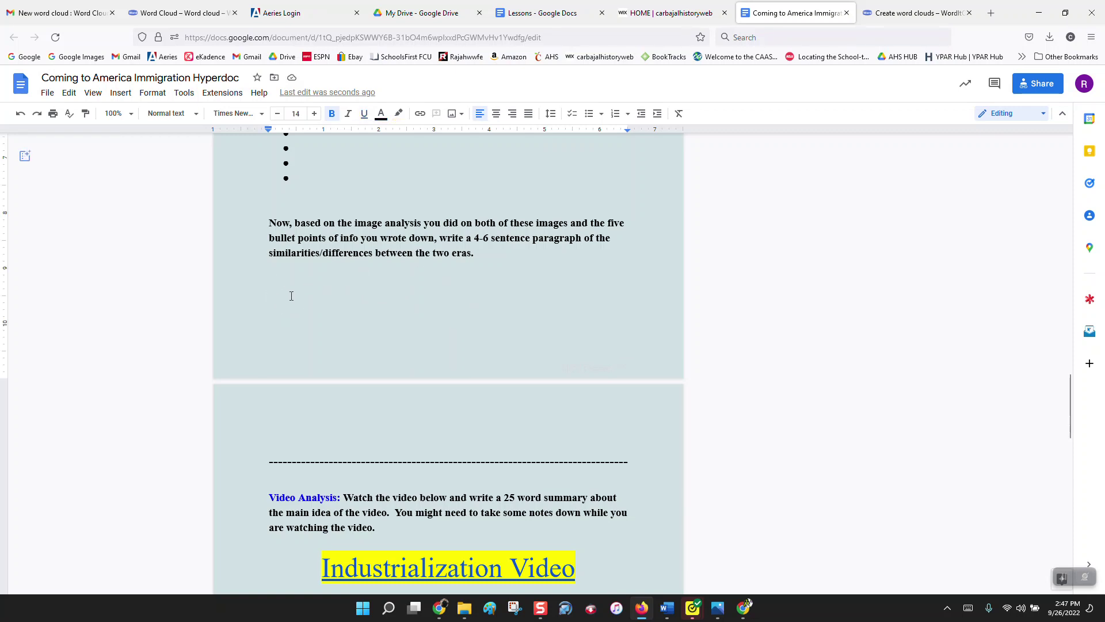
scroll(292, 296, "down", 5)
scroll(291, 296, "down", 2)
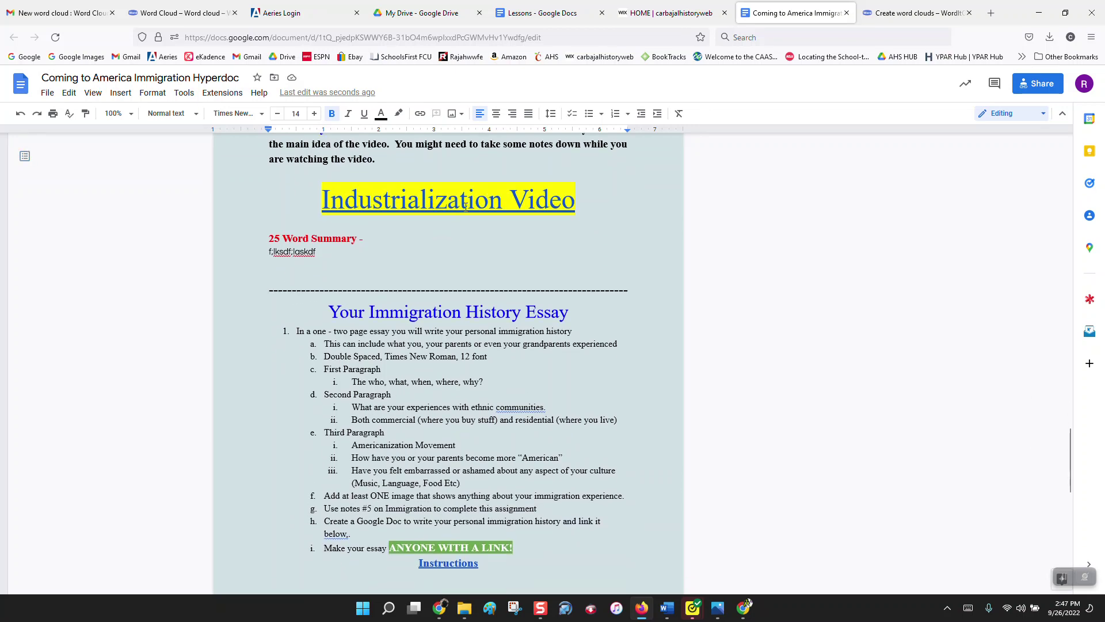
scroll(466, 207, "down", 2)
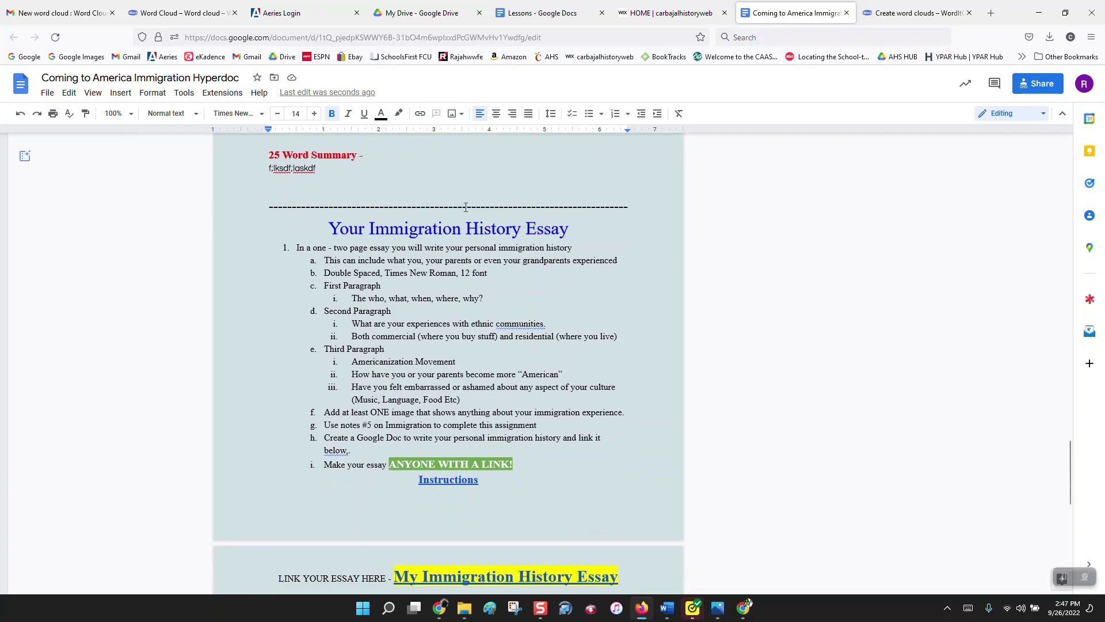
scroll(464, 259, "down", 2)
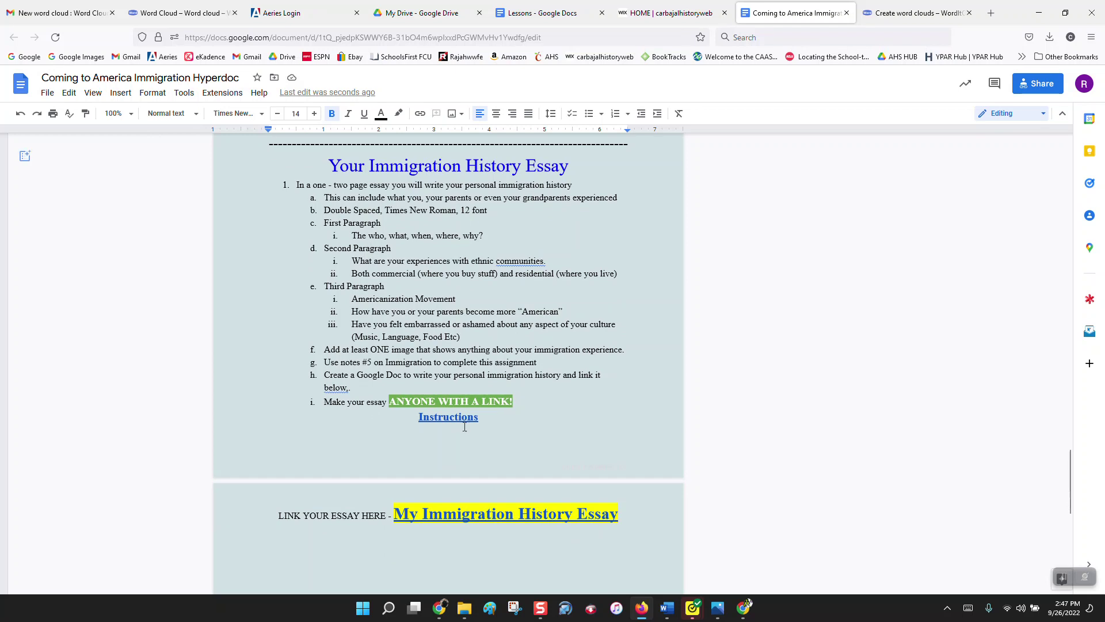
left_click(469, 512)
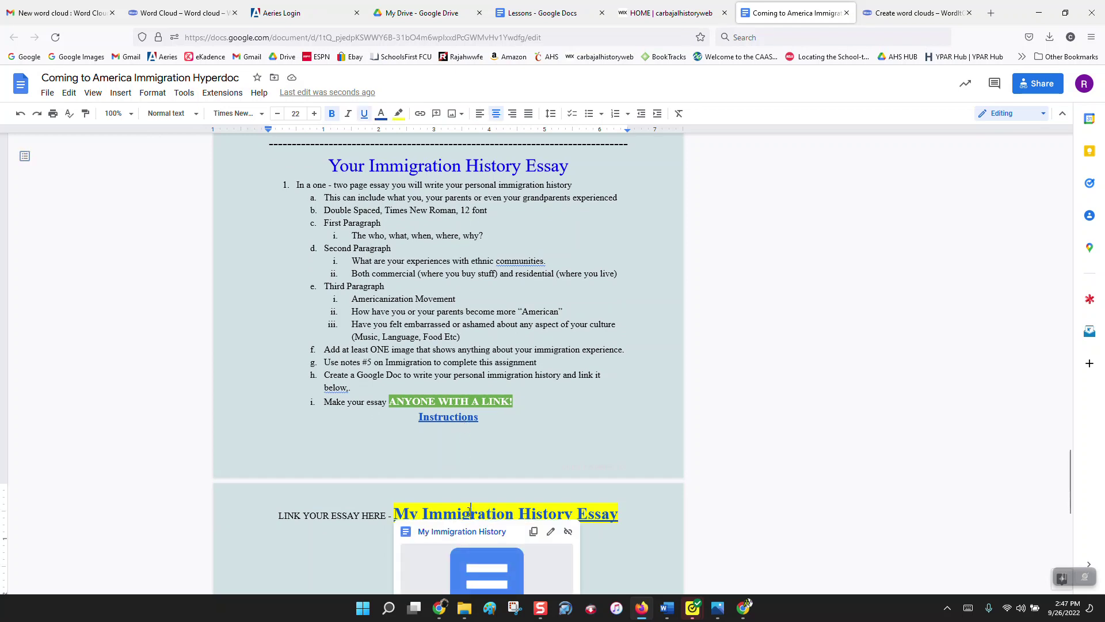
left_click(578, 304)
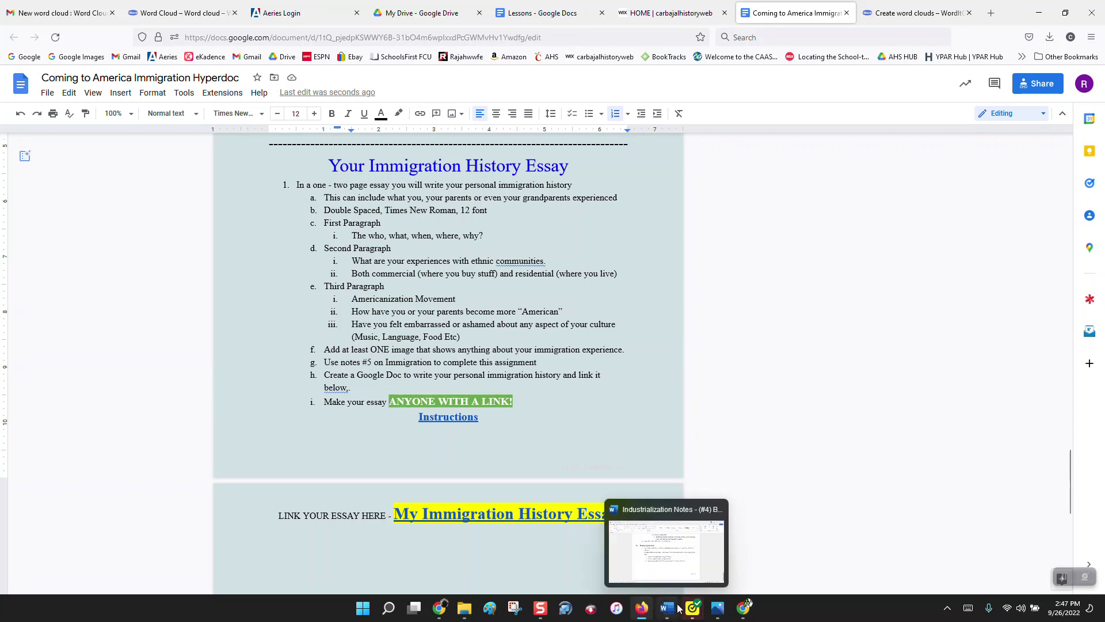
left_click(543, 607)
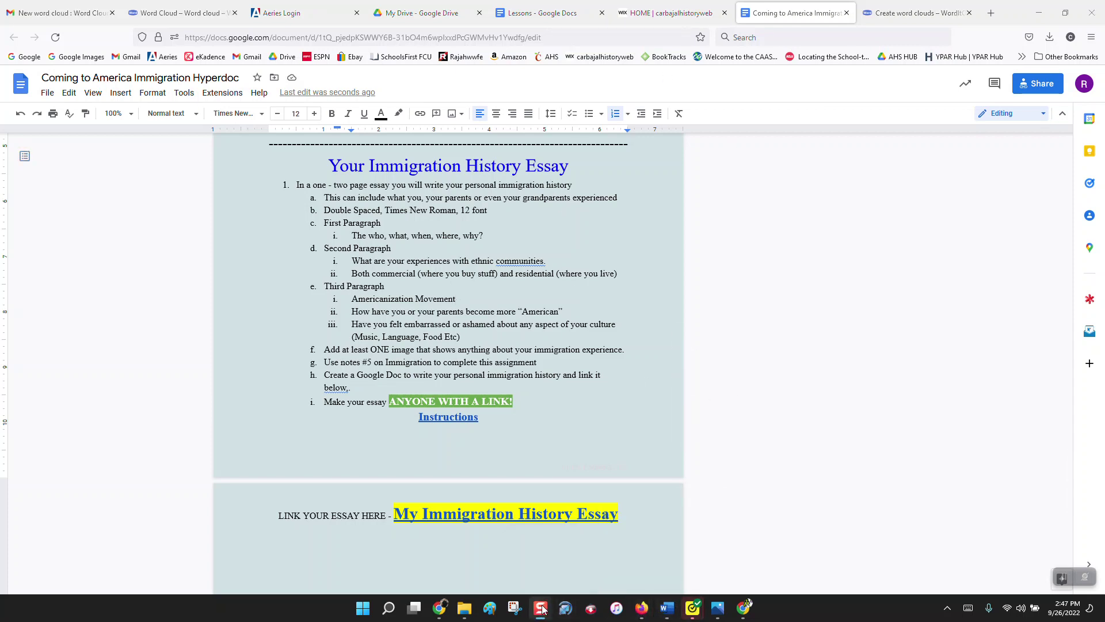